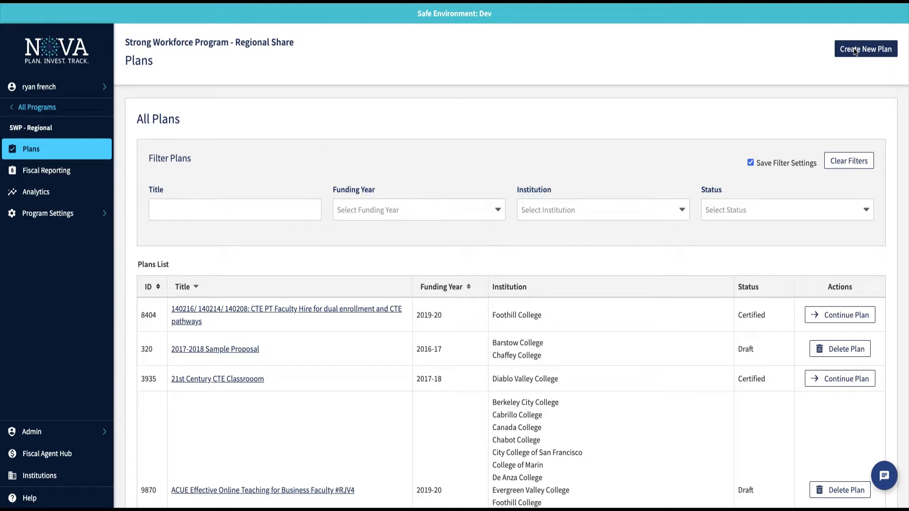
Start a brand-new plan titled 'Grow the Employment Pipeline for Healthcare'.
{"action": "left_click", "coordinate": [855, 50]}
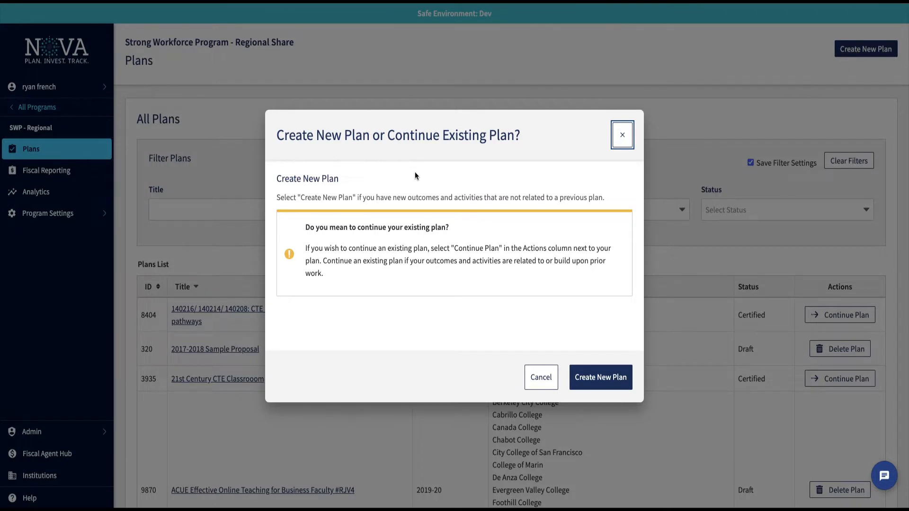
{"action": "left_click", "coordinate": [595, 377]}
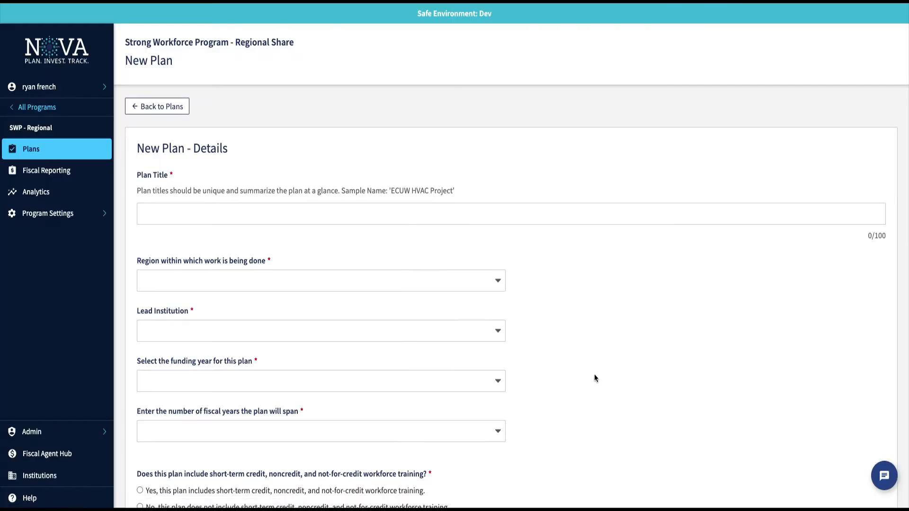
{"action": "left_click", "coordinate": [337, 217]}
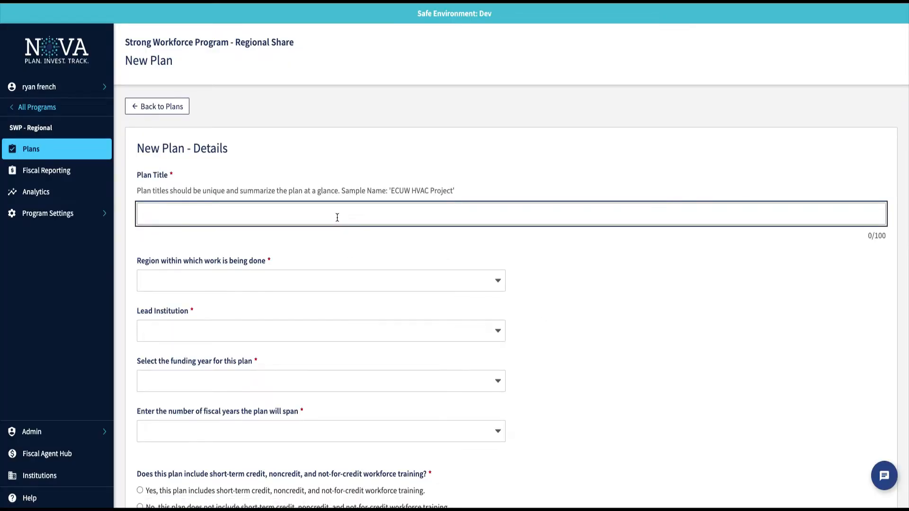
{"action": "type", "text": "Grow the Employment Pipeline for Healthcare"}
Choose Bay Area as region, Cabrillo College as lead institution, and funding year 2020-21.
{"action": "left_click", "coordinate": [355, 274]}
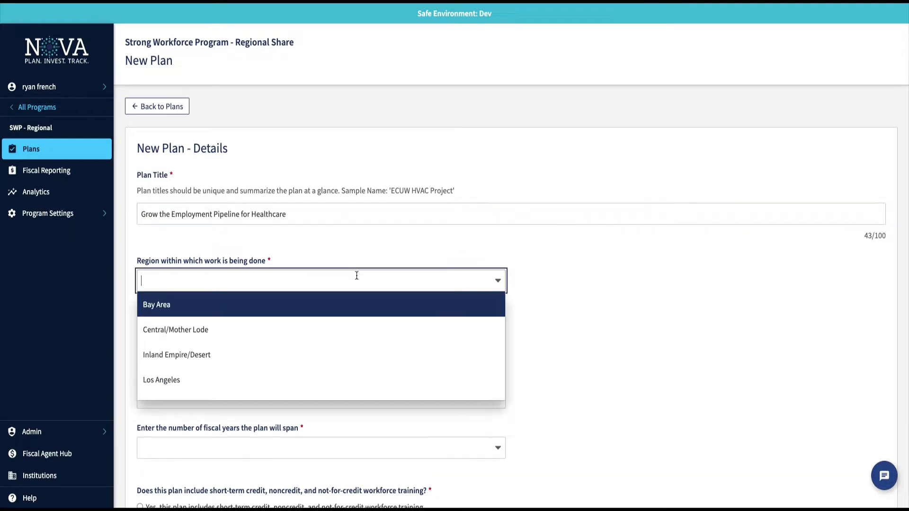
{"action": "left_click", "coordinate": [249, 300]}
{"action": "left_click", "coordinate": [272, 332]}
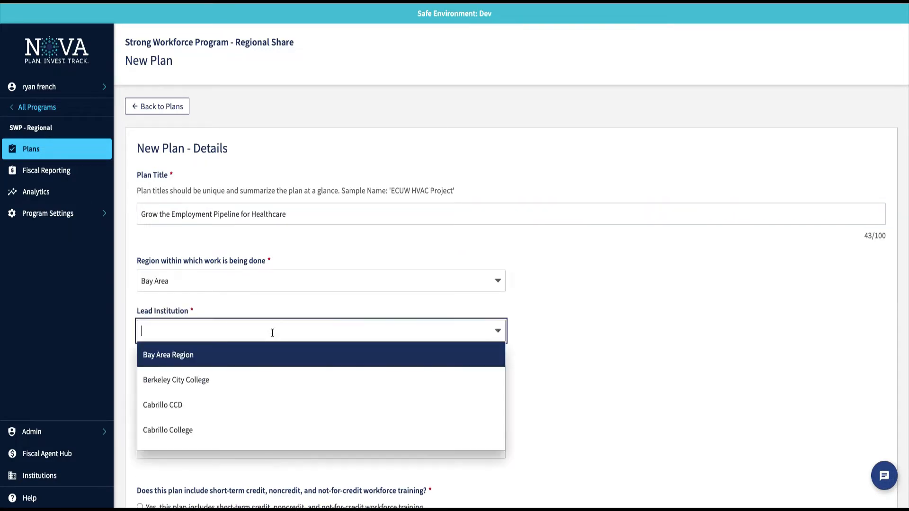
{"action": "left_click", "coordinate": [201, 430]}
{"action": "left_click", "coordinate": [272, 384]}
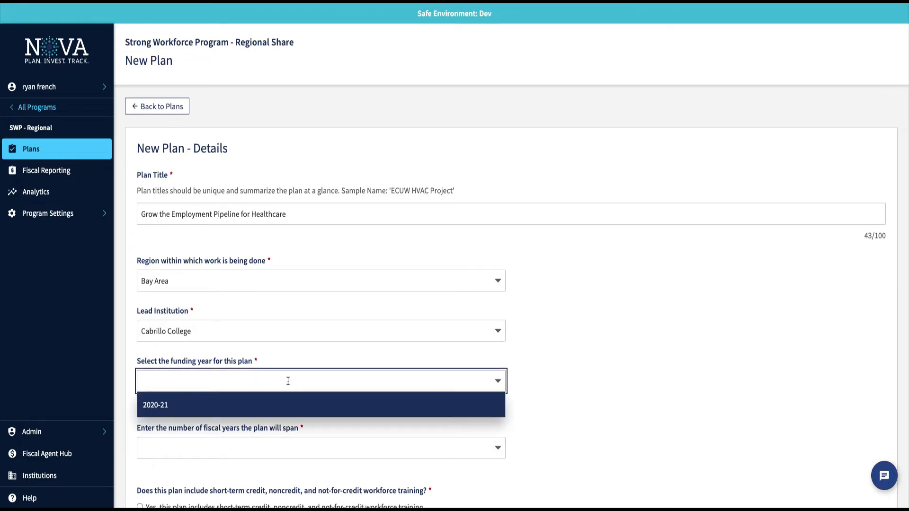
{"action": "left_click", "coordinate": [261, 405]}
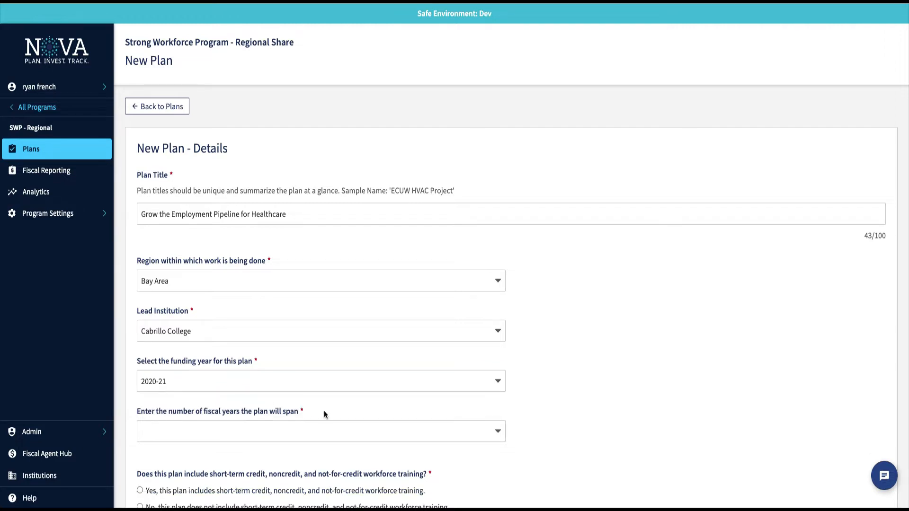
{"action": "scroll", "coordinate": [324, 412], "scroll_direction": "down", "scroll_amount": 1}
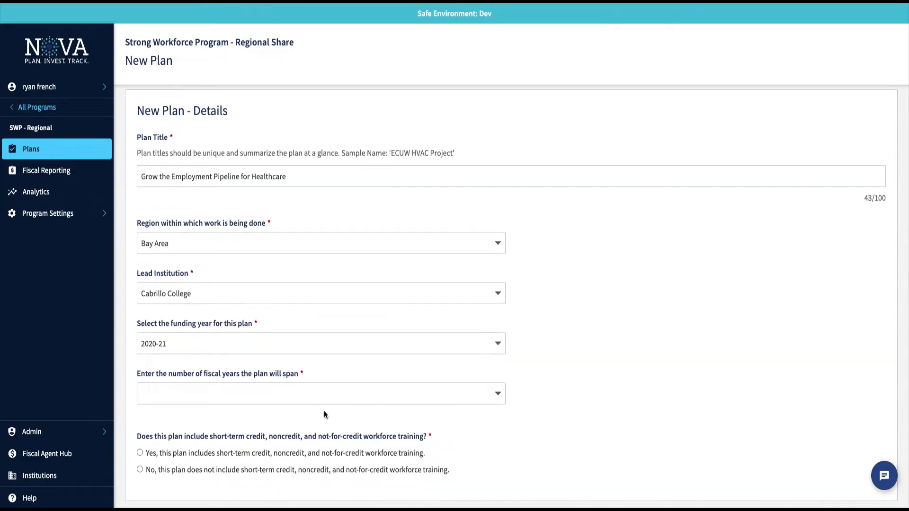
Set the plan to 2 fiscal years, keep funding year 2020-21, and answer Yes to workforce training.
{"action": "left_click", "coordinate": [364, 395]}
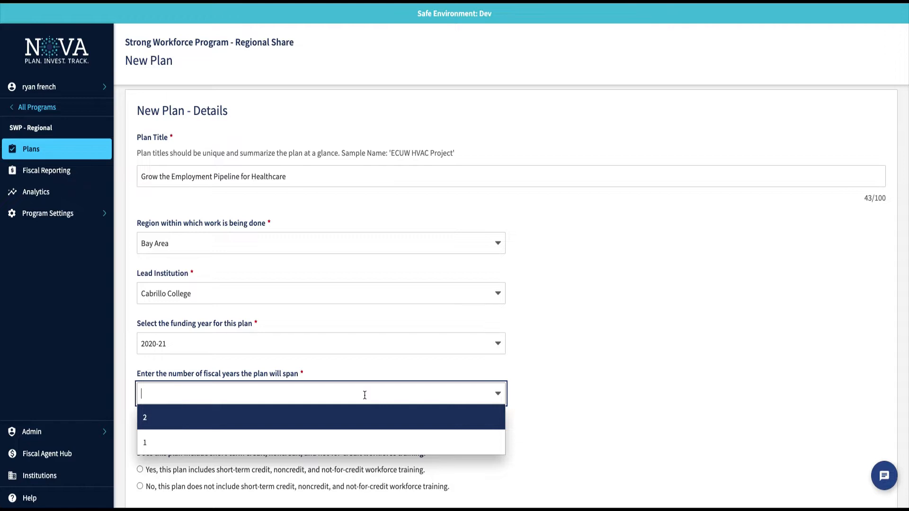
{"action": "left_click", "coordinate": [363, 344]}
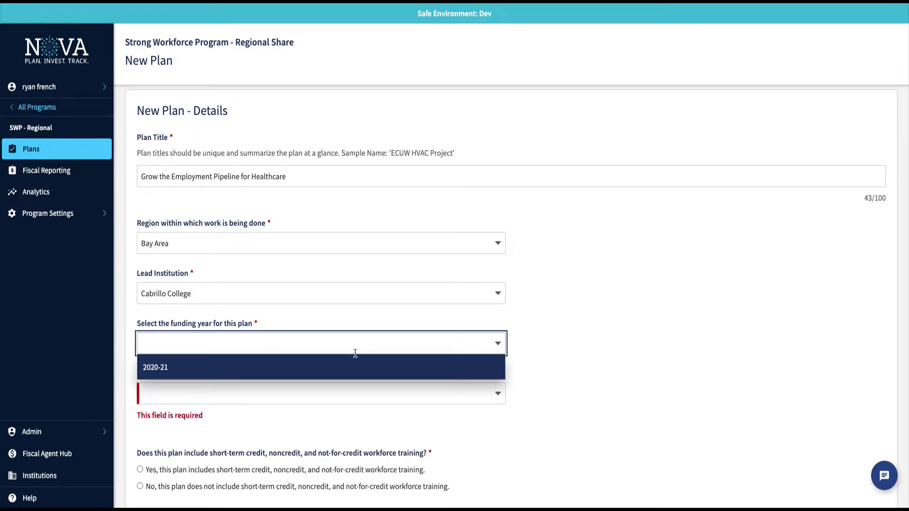
{"action": "left_click", "coordinate": [352, 368]}
{"action": "left_click", "coordinate": [345, 396]}
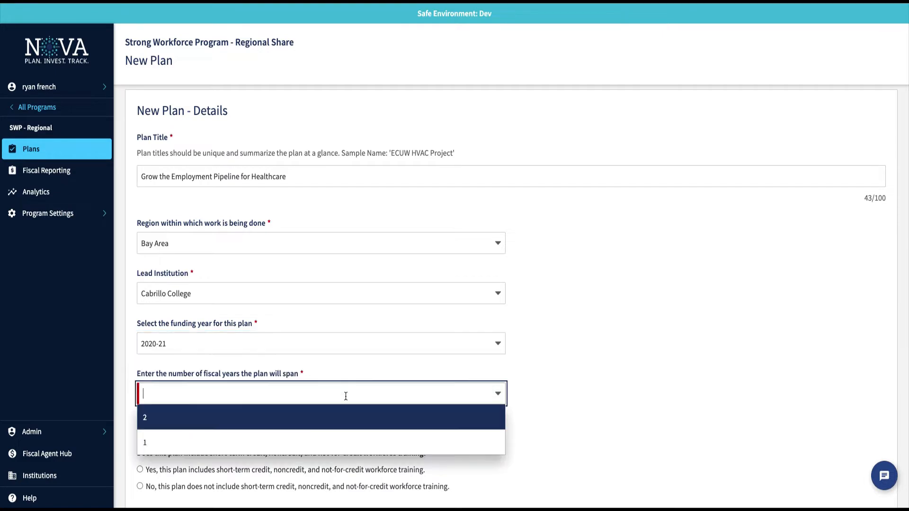
{"action": "left_click", "coordinate": [314, 418]}
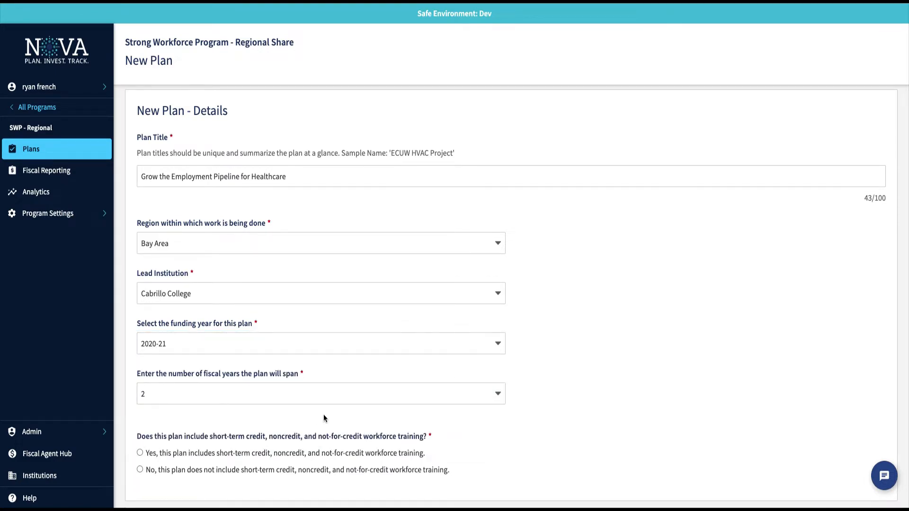
{"action": "scroll", "coordinate": [424, 410], "scroll_direction": "down", "scroll_amount": 2}
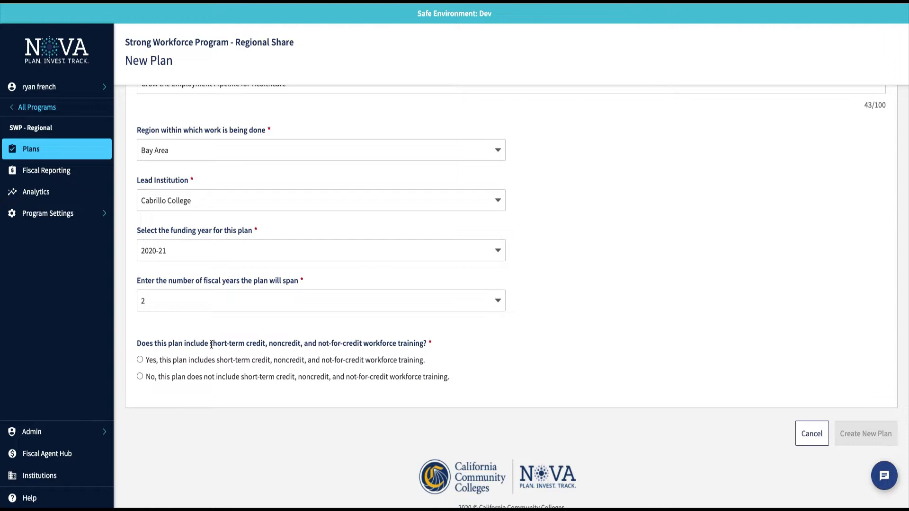
{"action": "left_click", "coordinate": [140, 360]}
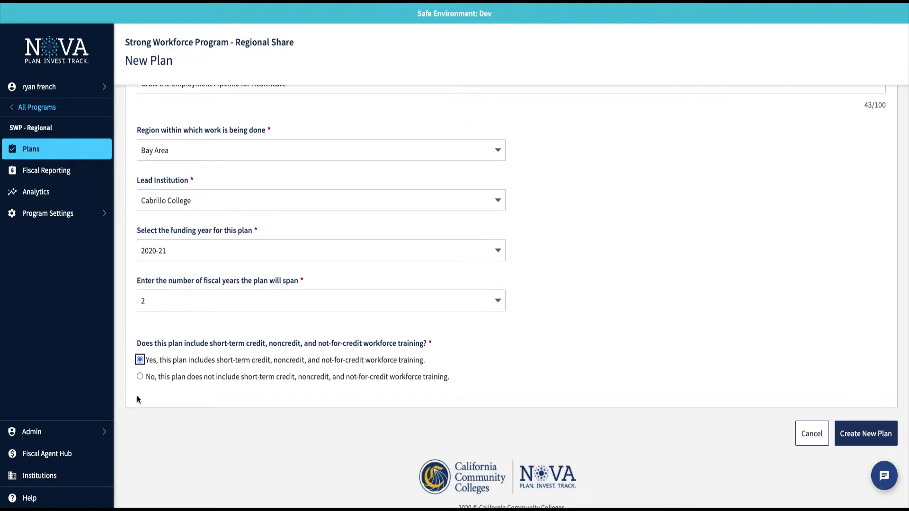
Create the draft plan 'Grow the Employment Pipeline for Healthcare'.
{"action": "left_click", "coordinate": [868, 441]}
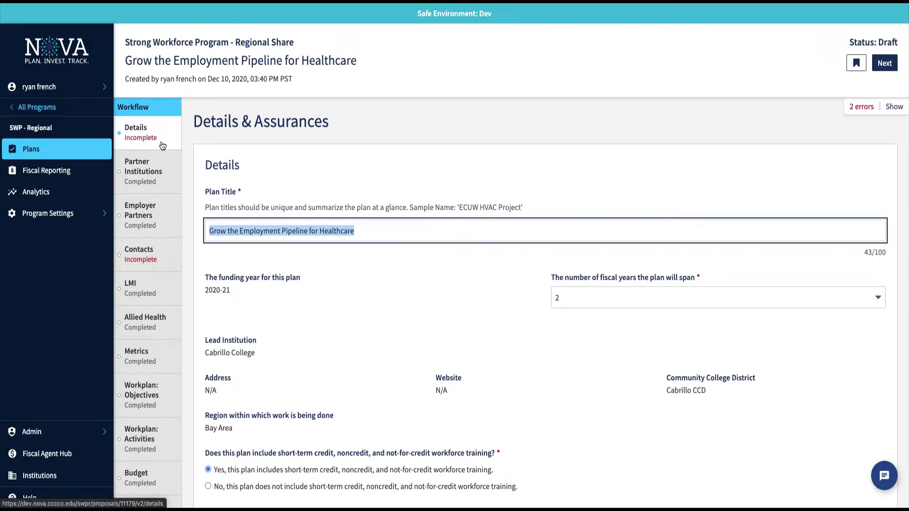
{"action": "scroll", "coordinate": [135, 265], "scroll_direction": "down", "scroll_amount": 3}
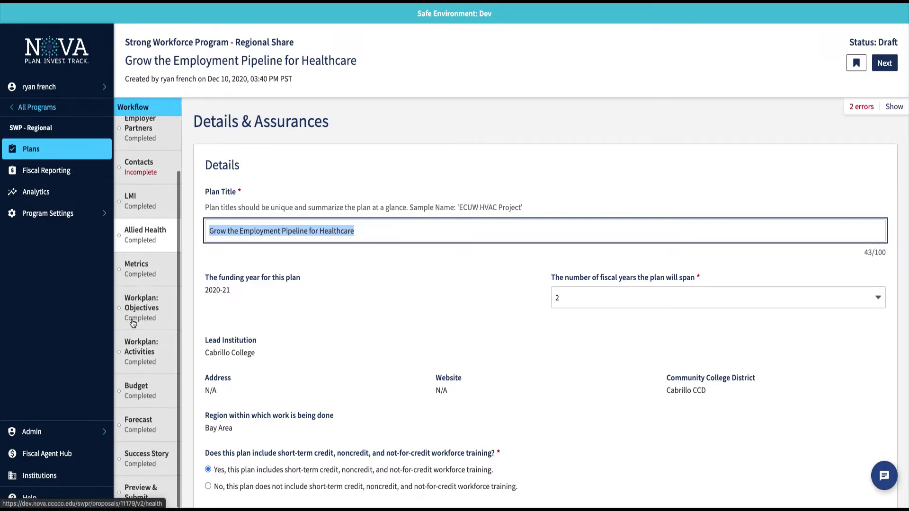
{"action": "scroll", "coordinate": [133, 323], "scroll_direction": "up", "scroll_amount": 3}
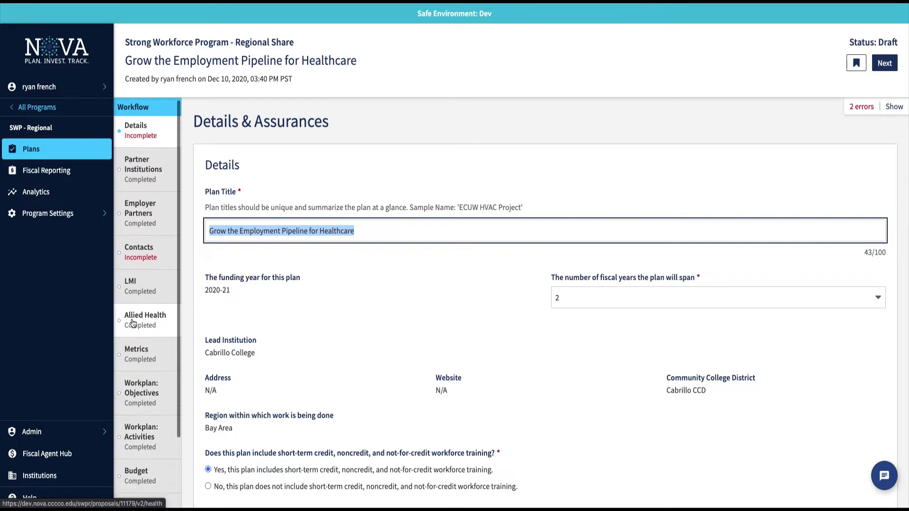
{"action": "left_click", "coordinate": [373, 265]}
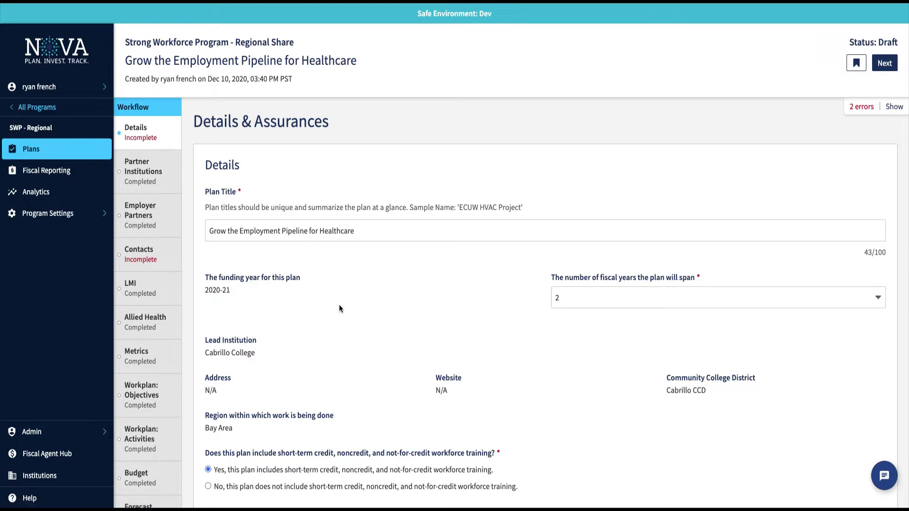
On Details & Assurances, switch the workforce-training answer to No and back to Yes.
{"action": "scroll", "coordinate": [339, 307], "scroll_direction": "down", "scroll_amount": 2}
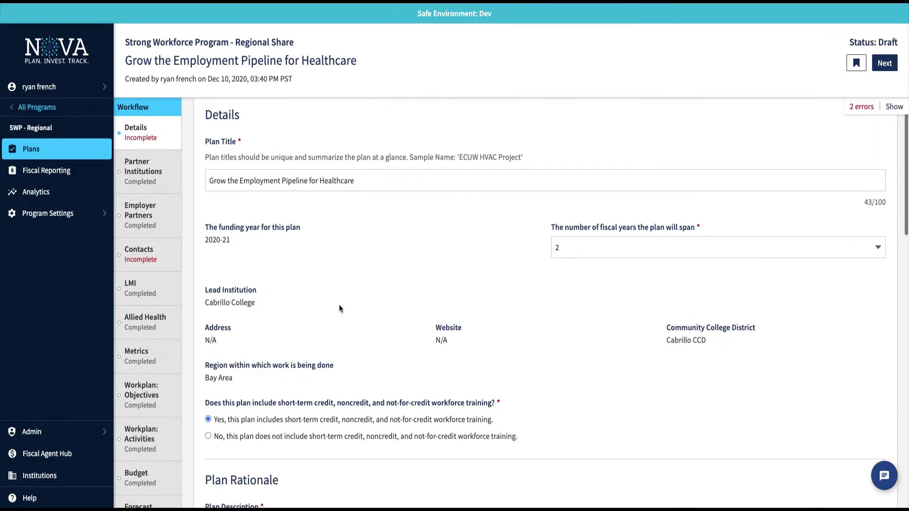
{"action": "scroll", "coordinate": [339, 306], "scroll_direction": "down", "scroll_amount": 2}
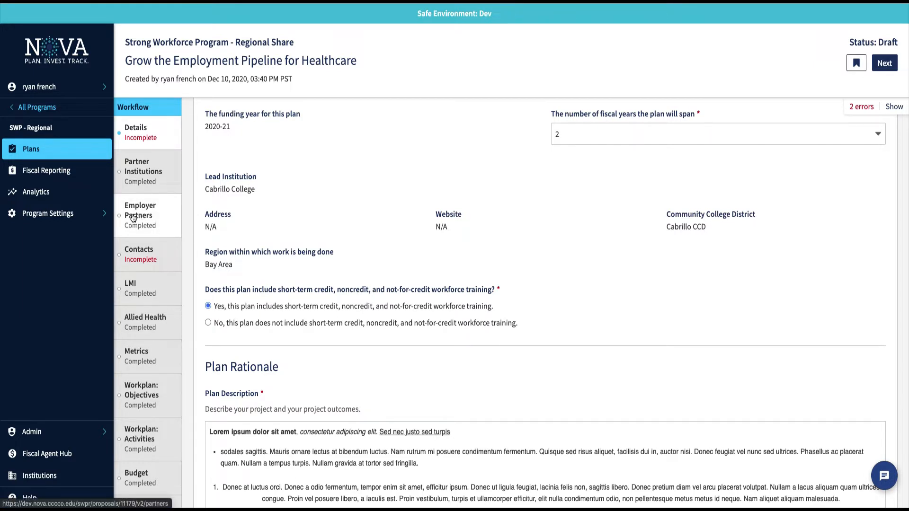
{"action": "left_click", "coordinate": [208, 323]}
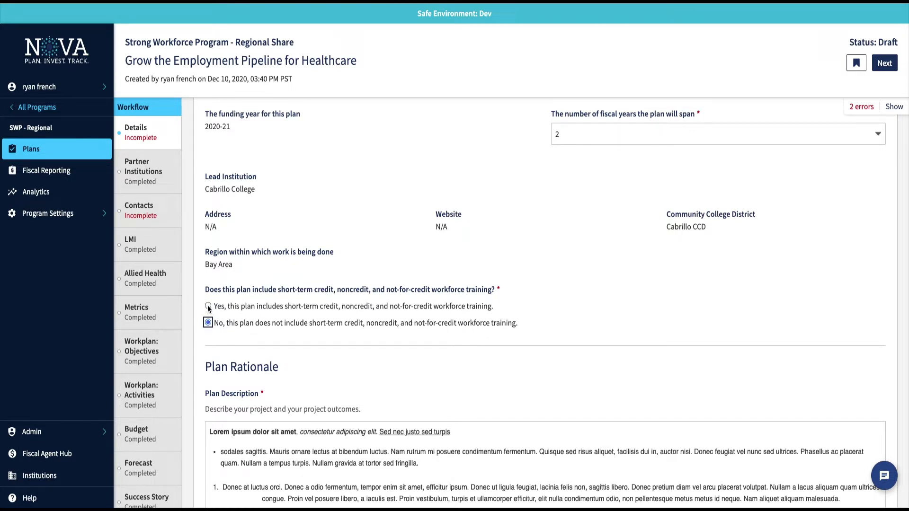
{"action": "left_click", "coordinate": [208, 307]}
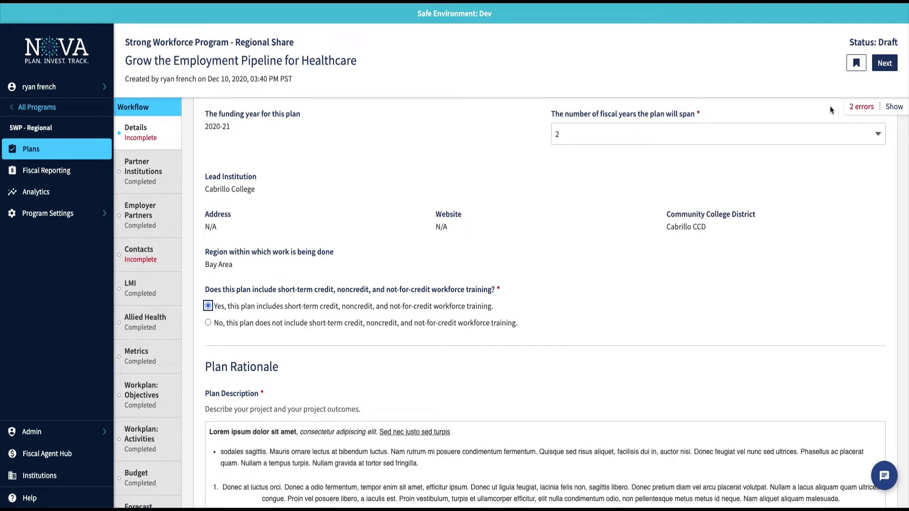
{"action": "left_click", "coordinate": [895, 108]}
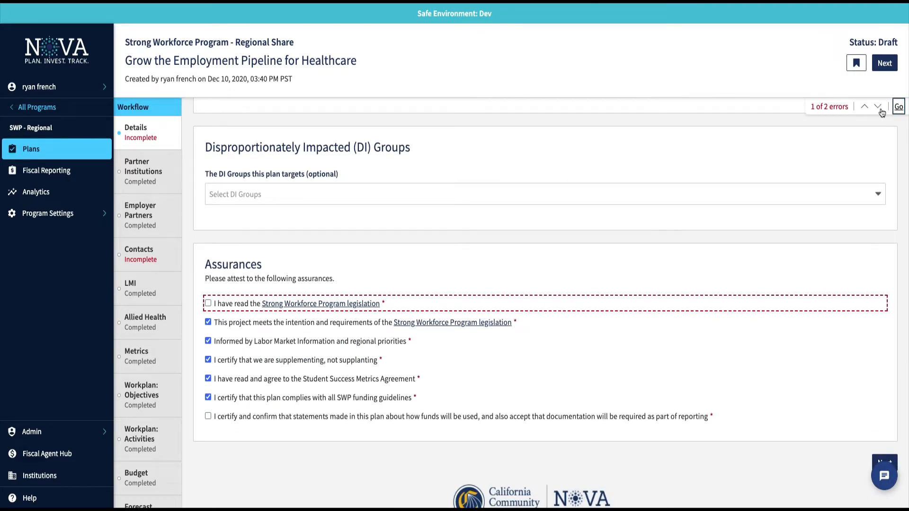
{"action": "left_click", "coordinate": [878, 107]}
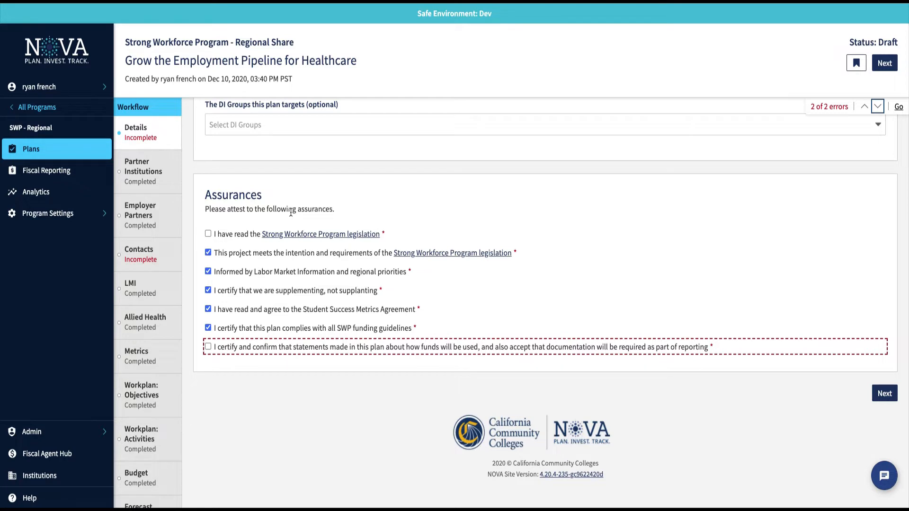
{"action": "left_click", "coordinate": [209, 235]}
{"action": "left_click", "coordinate": [207, 347]}
{"action": "scroll", "coordinate": [411, 253], "scroll_direction": "up", "scroll_amount": 3}
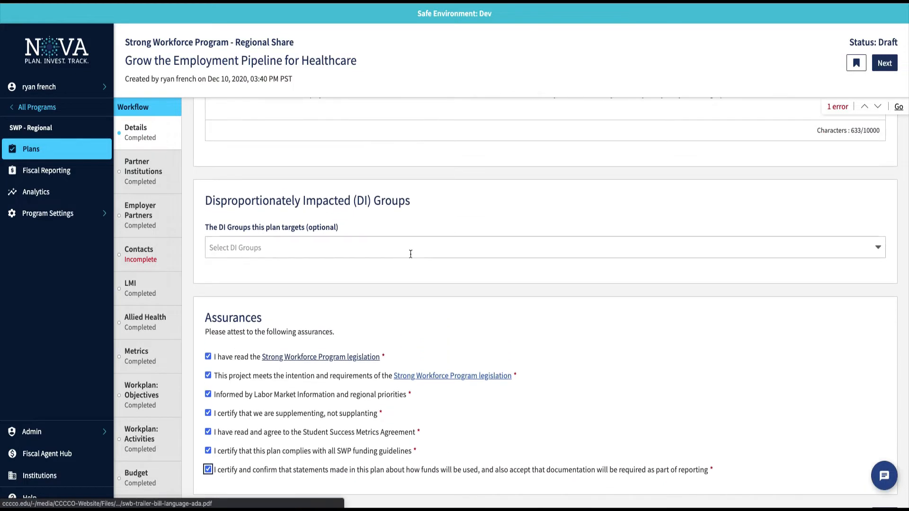
{"action": "left_click", "coordinate": [206, 199]}
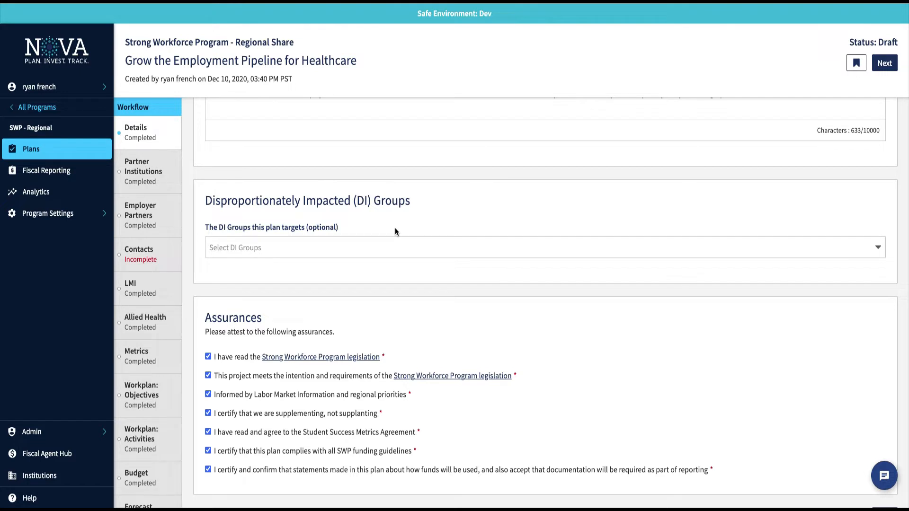
{"action": "left_click", "coordinate": [392, 246]}
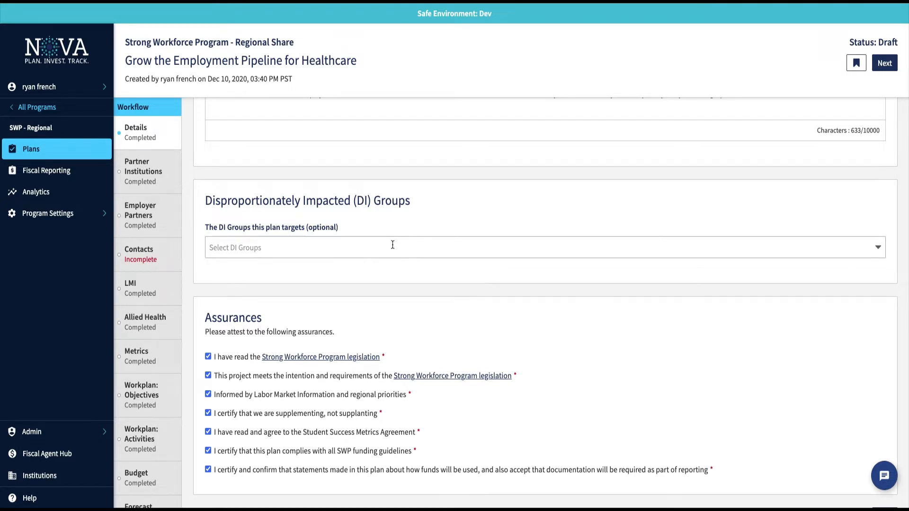
{"action": "scroll", "coordinate": [381, 310], "scroll_direction": "down", "scroll_amount": 6}
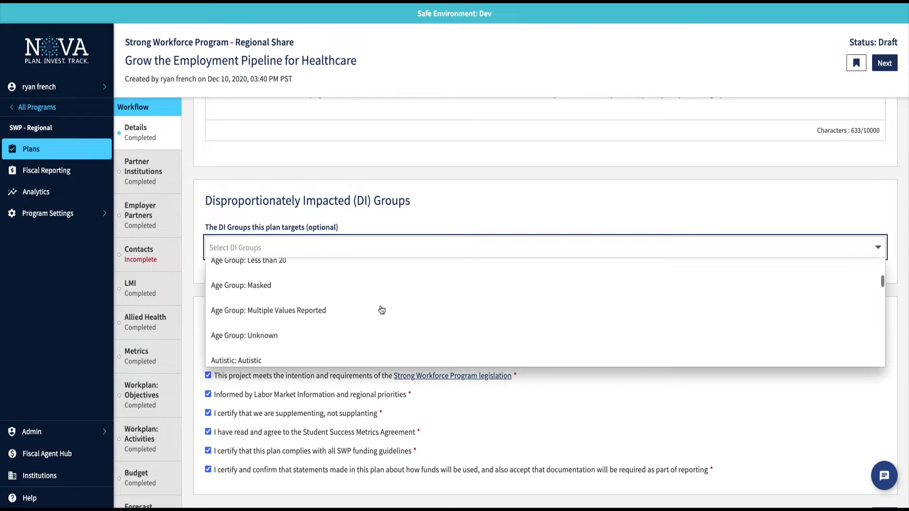
{"action": "scroll", "coordinate": [382, 310], "scroll_direction": "down", "scroll_amount": 6}
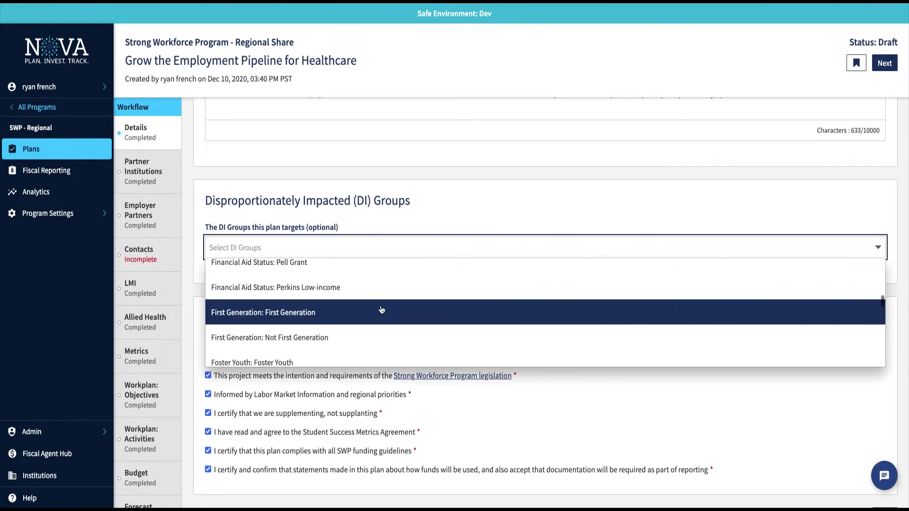
{"action": "scroll", "coordinate": [382, 310], "scroll_direction": "up", "scroll_amount": 3}
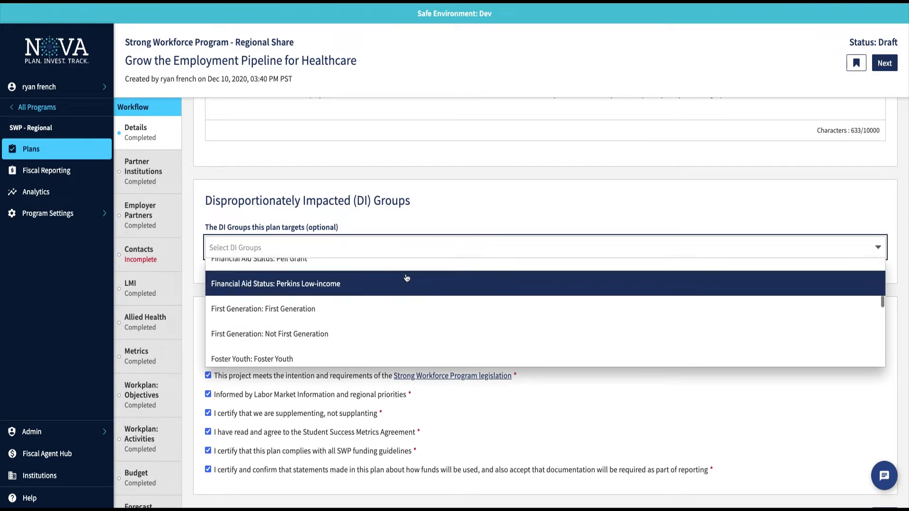
{"action": "left_click", "coordinate": [462, 208]}
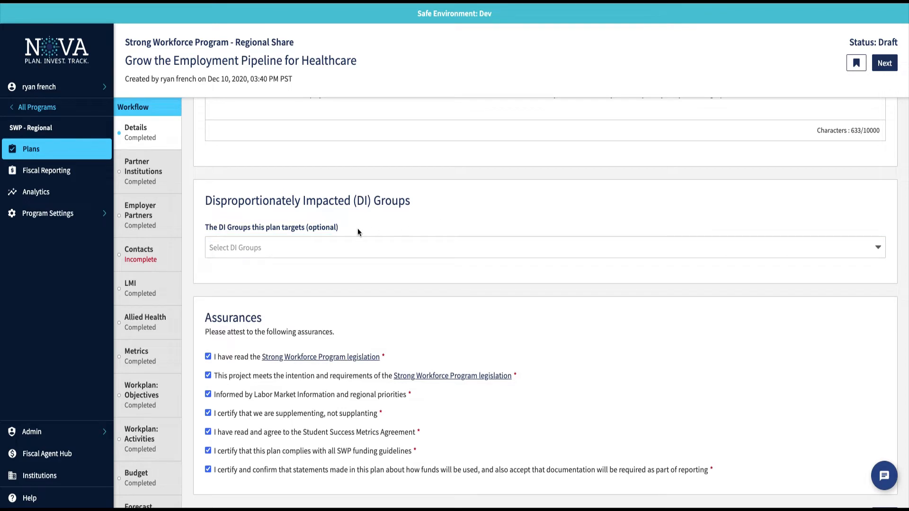
{"action": "scroll", "coordinate": [357, 229], "scroll_direction": "down", "scroll_amount": 3}
{"action": "scroll", "coordinate": [357, 231], "scroll_direction": "up", "scroll_amount": 10}
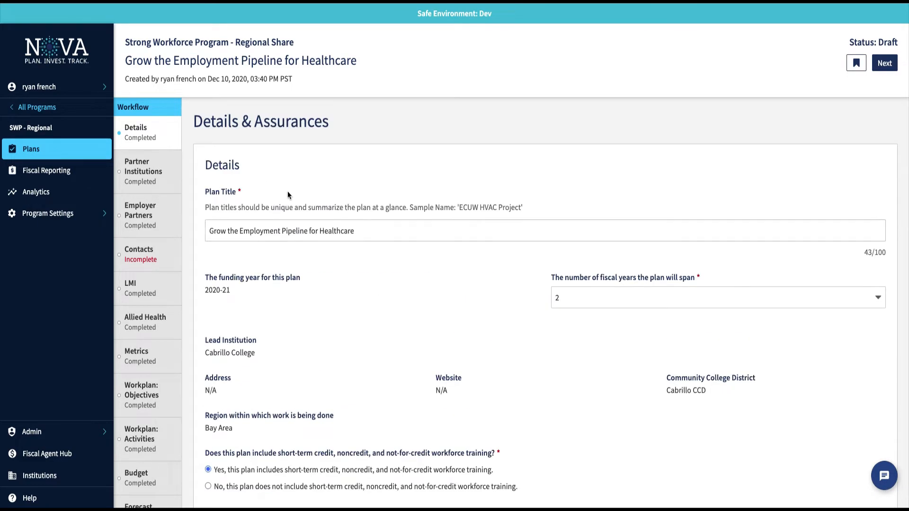
Leave Hartnell College as the only partner institution and go to Employer Partners.
{"action": "left_click", "coordinate": [139, 170]}
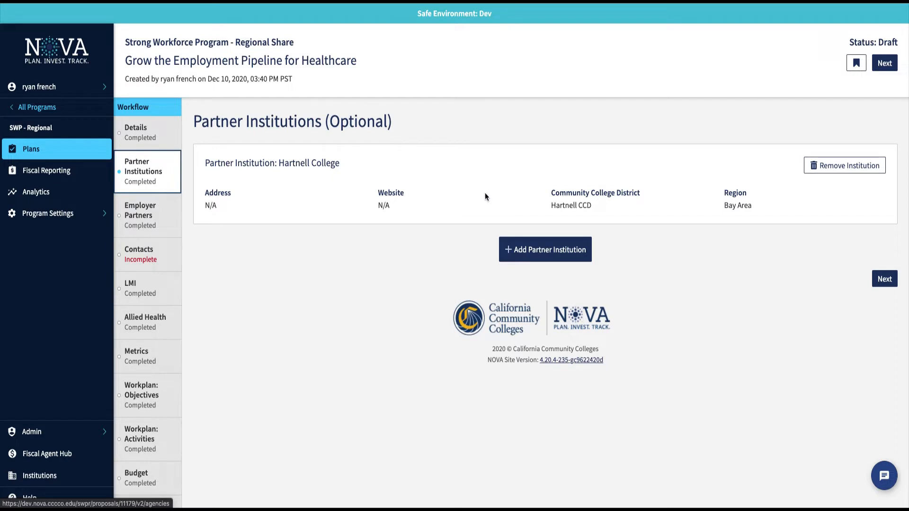
{"action": "left_click", "coordinate": [542, 255]}
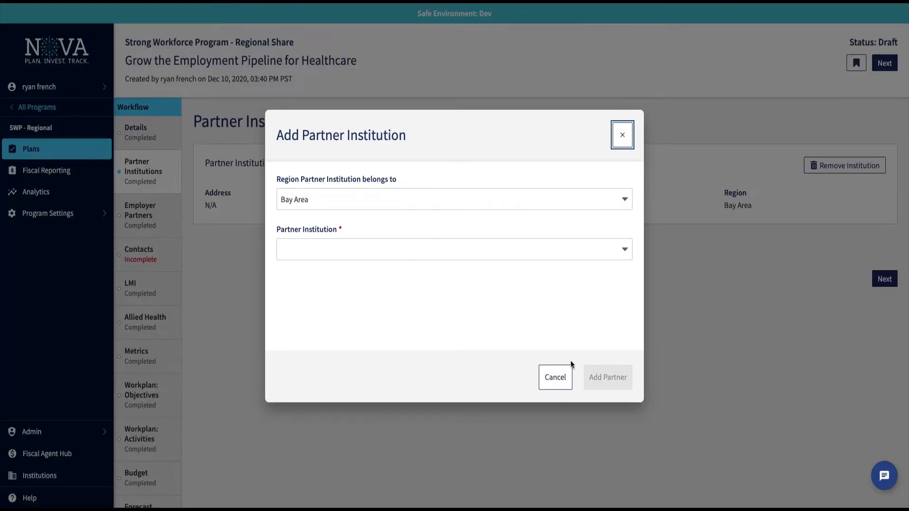
{"action": "left_click", "coordinate": [561, 378]}
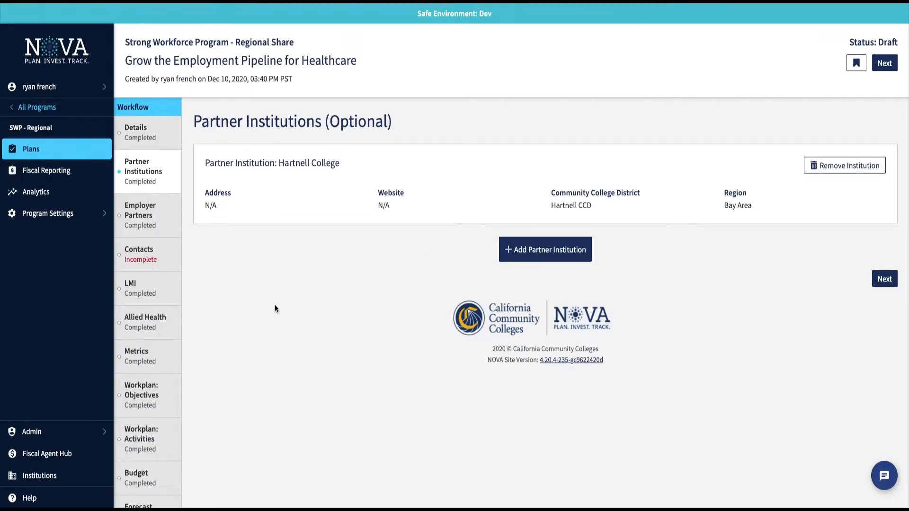
{"action": "left_click", "coordinate": [147, 222]}
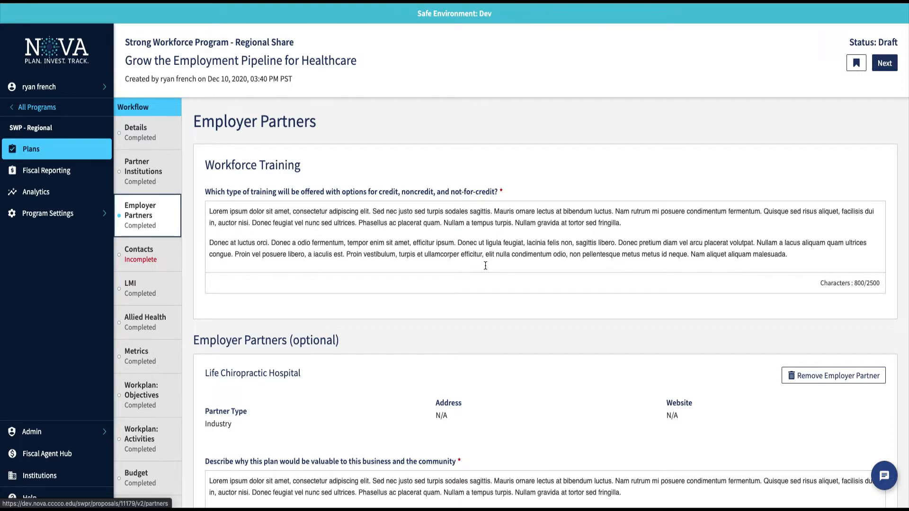
{"action": "scroll", "coordinate": [485, 266], "scroll_direction": "down", "scroll_amount": 1}
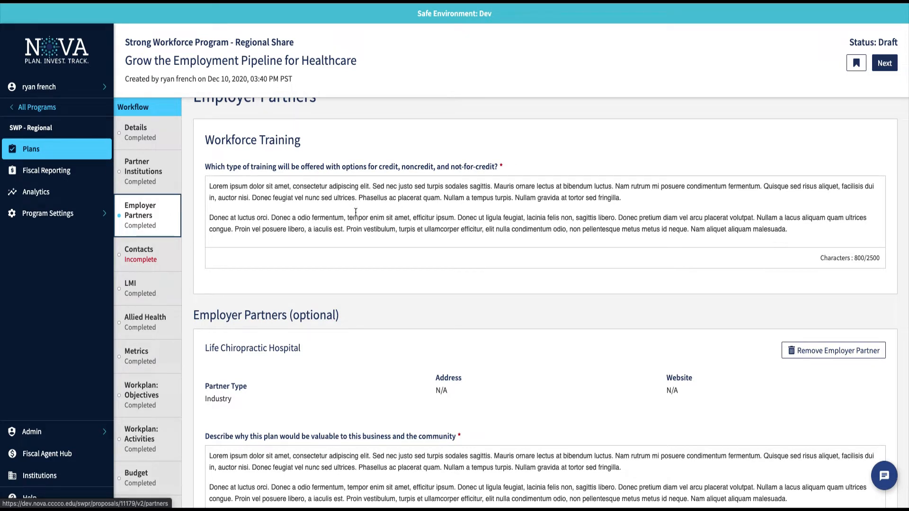
{"action": "scroll", "coordinate": [522, 286], "scroll_direction": "down", "scroll_amount": 3}
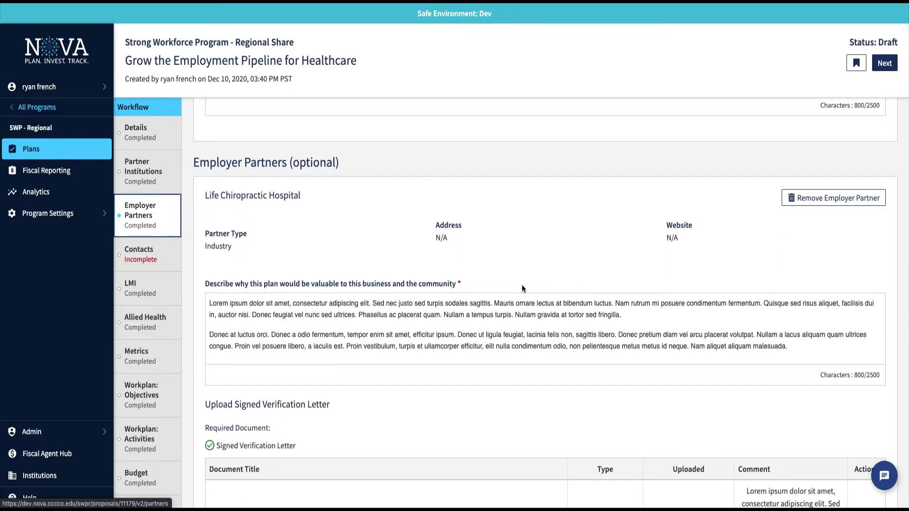
{"action": "scroll", "coordinate": [521, 285], "scroll_direction": "down", "scroll_amount": 1}
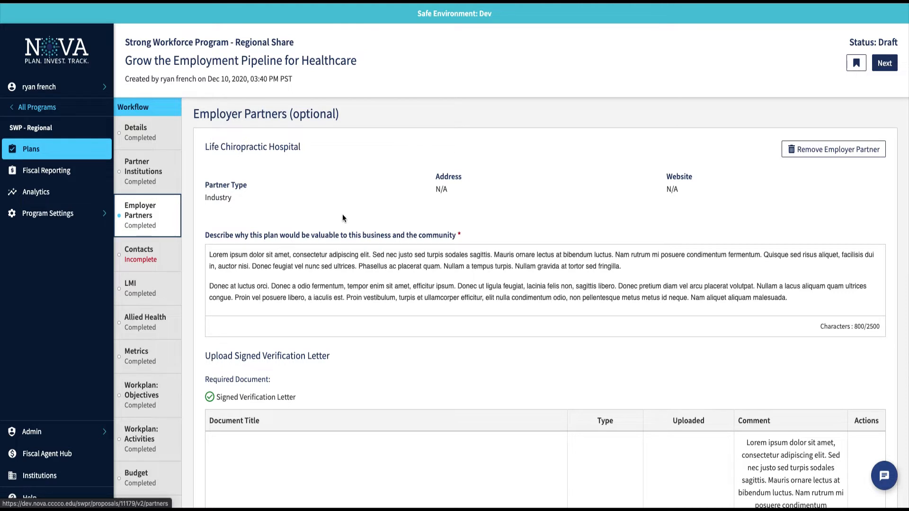
{"action": "scroll", "coordinate": [342, 214], "scroll_direction": "down", "scroll_amount": 1}
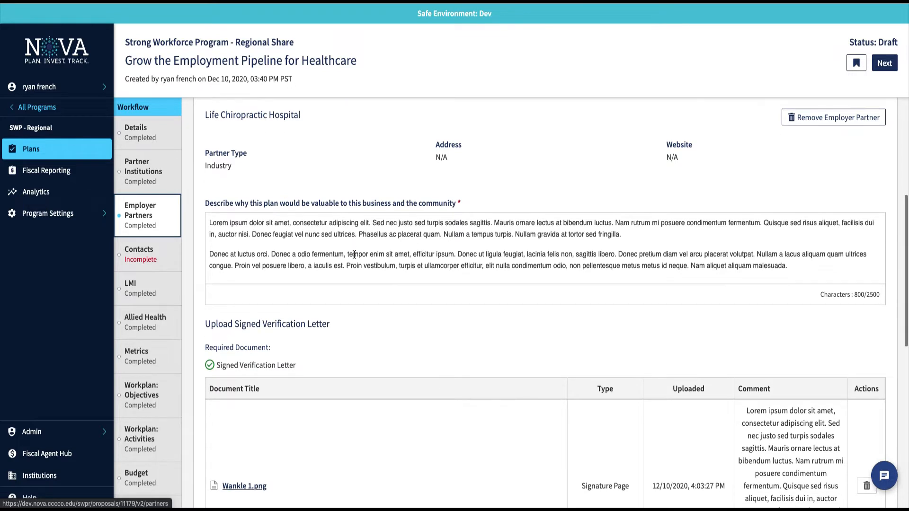
{"action": "scroll", "coordinate": [354, 255], "scroll_direction": "down", "scroll_amount": 3}
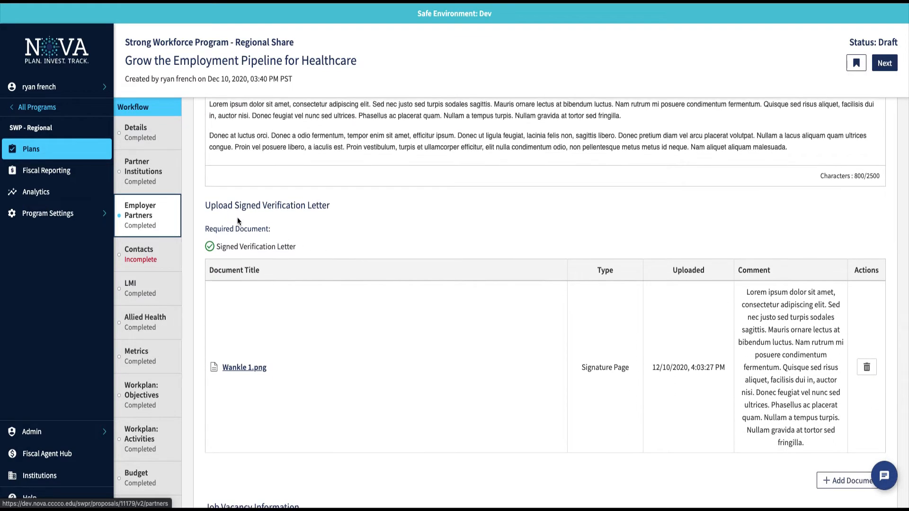
{"action": "scroll", "coordinate": [353, 217], "scroll_direction": "up", "scroll_amount": 2}
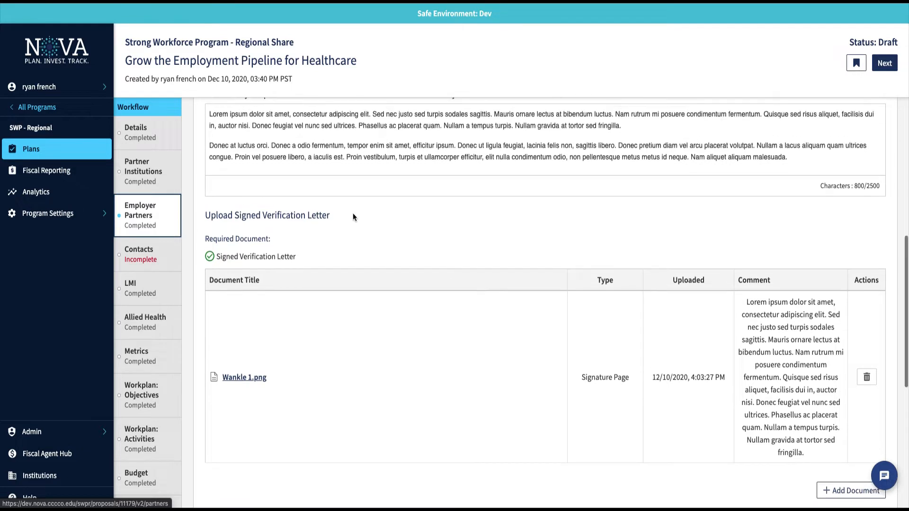
{"action": "scroll", "coordinate": [353, 216], "scroll_direction": "up", "scroll_amount": 2}
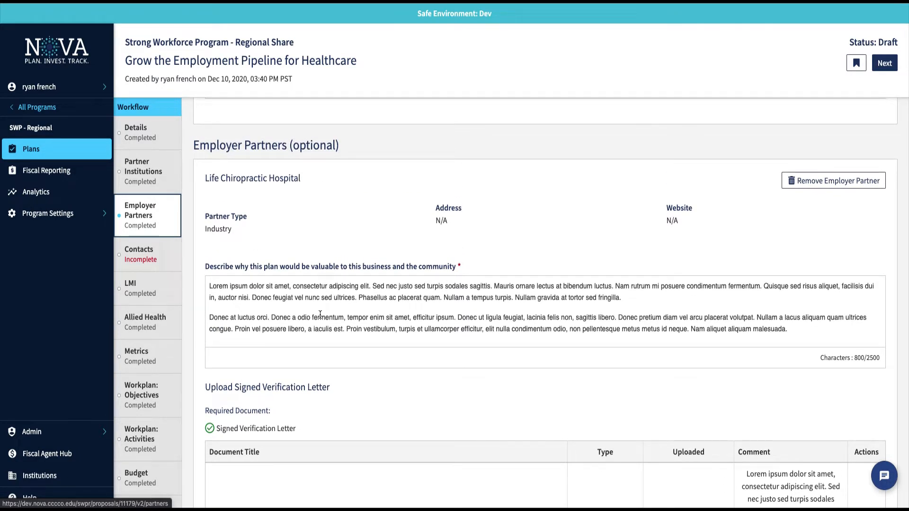
{"action": "scroll", "coordinate": [320, 314], "scroll_direction": "down", "scroll_amount": 2}
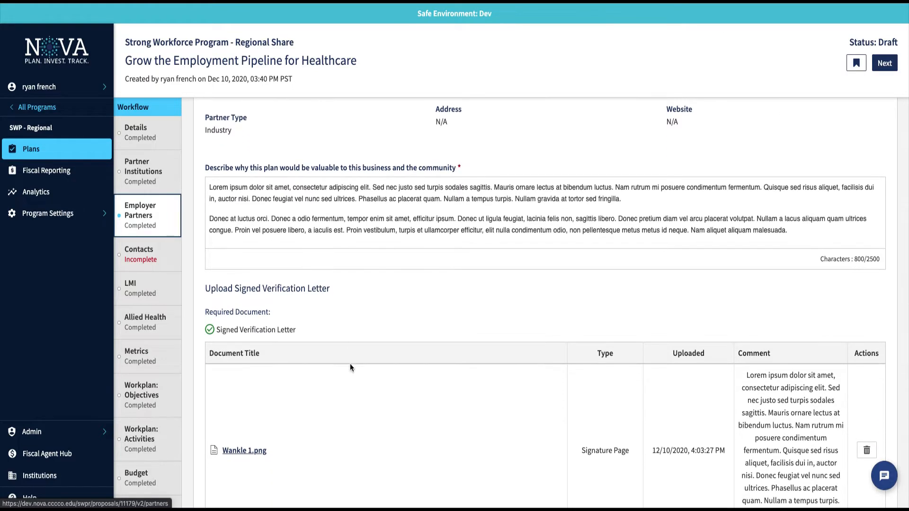
{"action": "scroll", "coordinate": [354, 427], "scroll_direction": "down", "scroll_amount": 3}
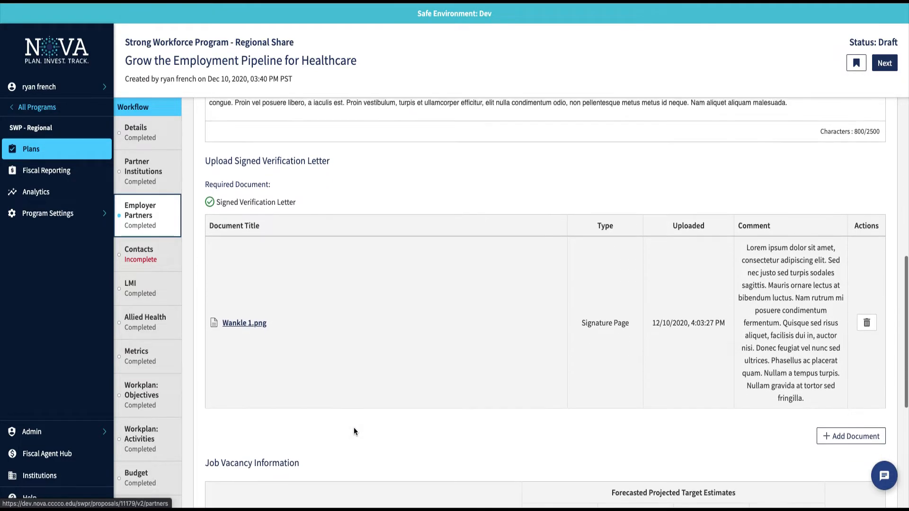
{"action": "scroll", "coordinate": [353, 429], "scroll_direction": "down", "scroll_amount": 3}
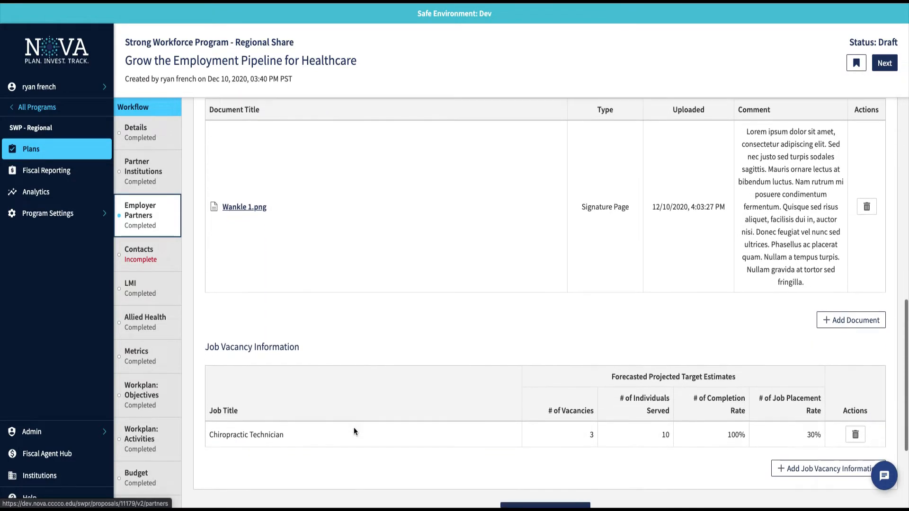
{"action": "scroll", "coordinate": [353, 430], "scroll_direction": "down", "scroll_amount": 1}
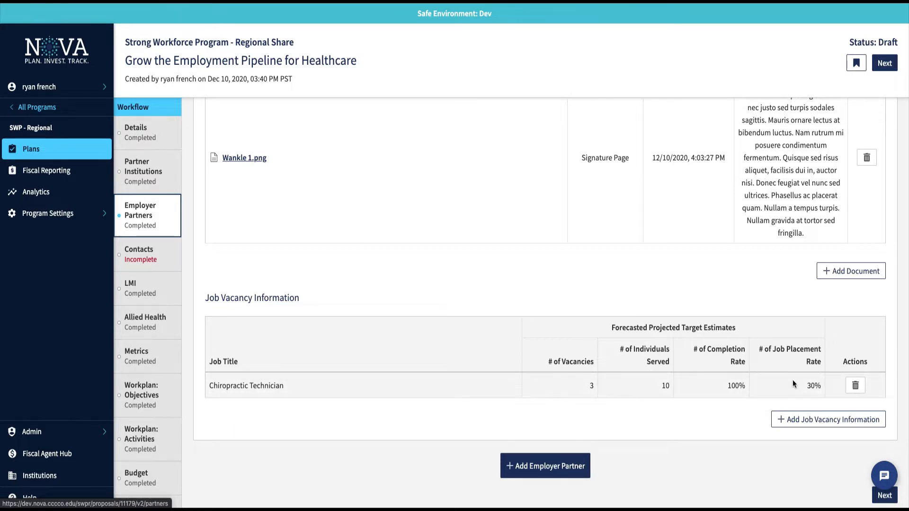
{"action": "scroll", "coordinate": [795, 273], "scroll_direction": "up", "scroll_amount": 8}
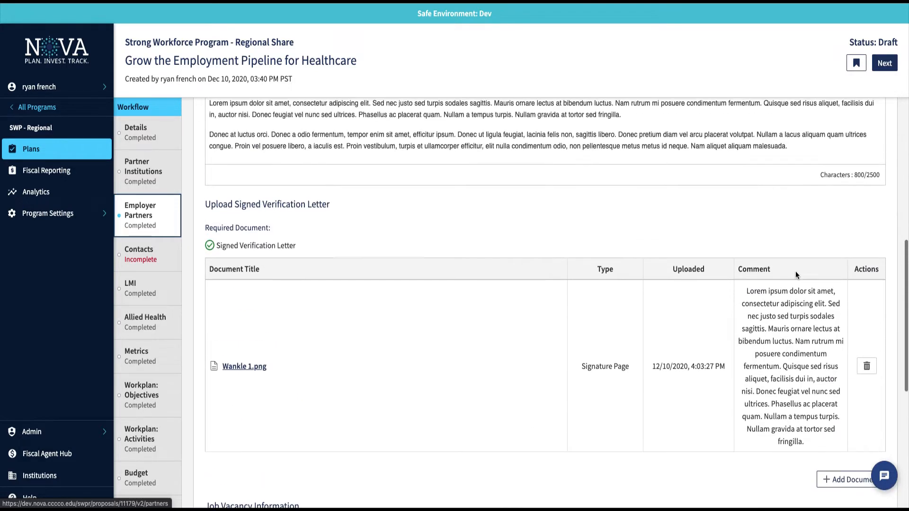
{"action": "scroll", "coordinate": [796, 275], "scroll_direction": "down", "scroll_amount": 7}
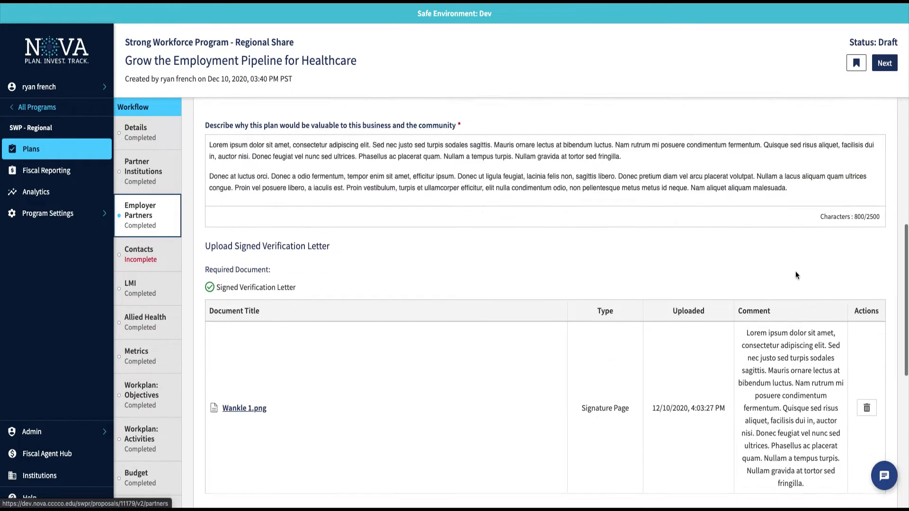
{"action": "scroll", "coordinate": [801, 341], "scroll_direction": "down", "scroll_amount": 2}
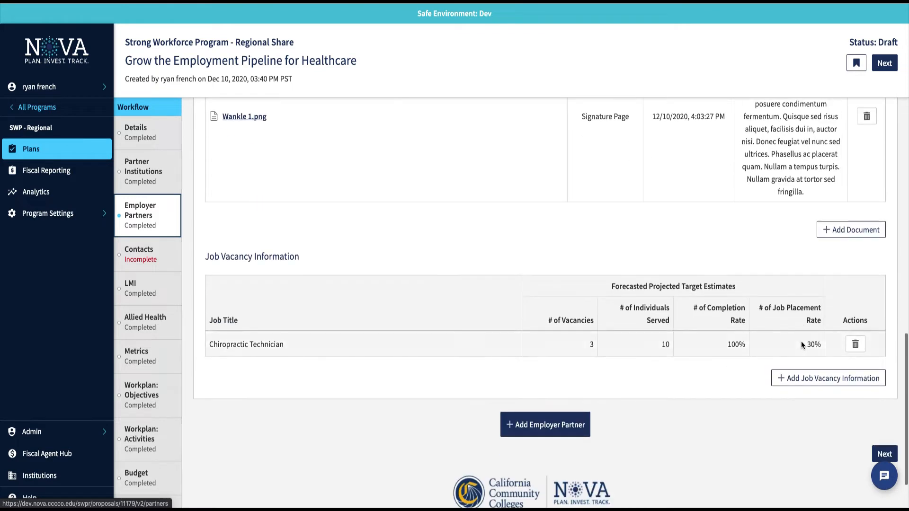
{"action": "left_click", "coordinate": [799, 378]}
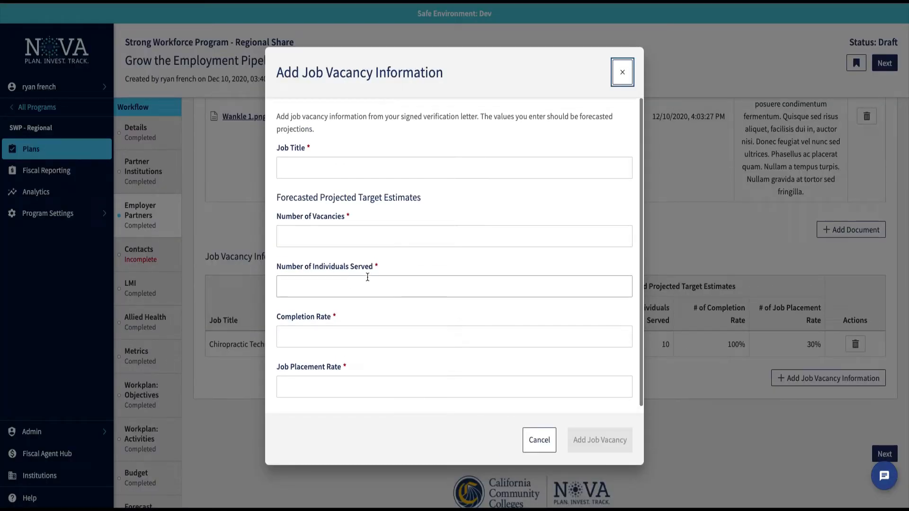
{"action": "left_click", "coordinate": [624, 74]}
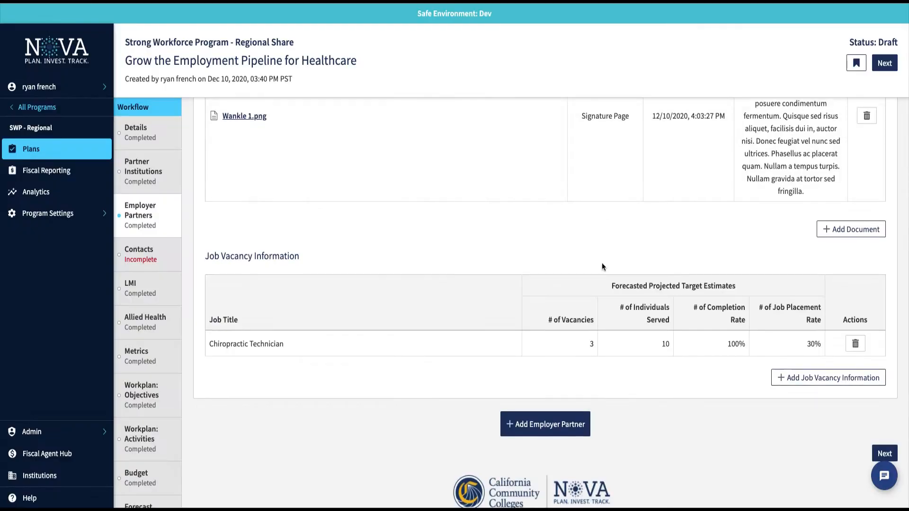
{"action": "scroll", "coordinate": [601, 263], "scroll_direction": "down", "scroll_amount": 1}
{"action": "left_click", "coordinate": [552, 366]}
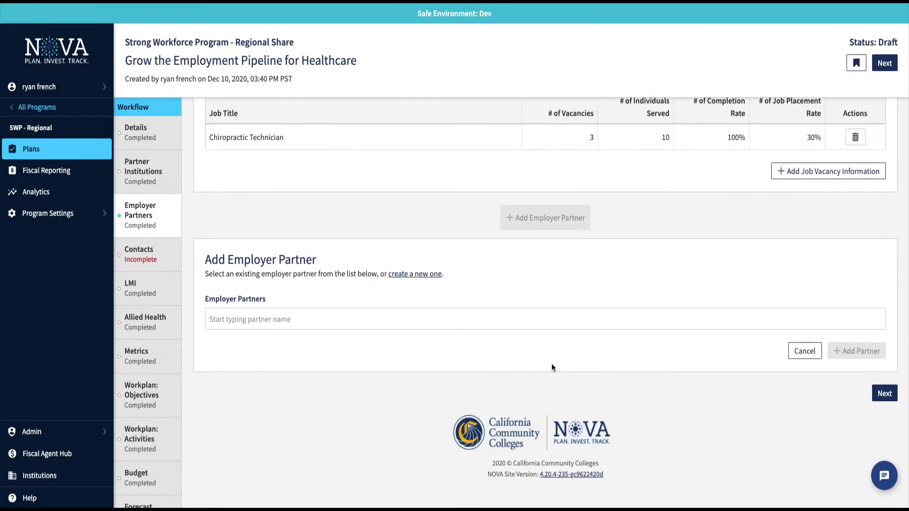
{"action": "left_click", "coordinate": [810, 354]}
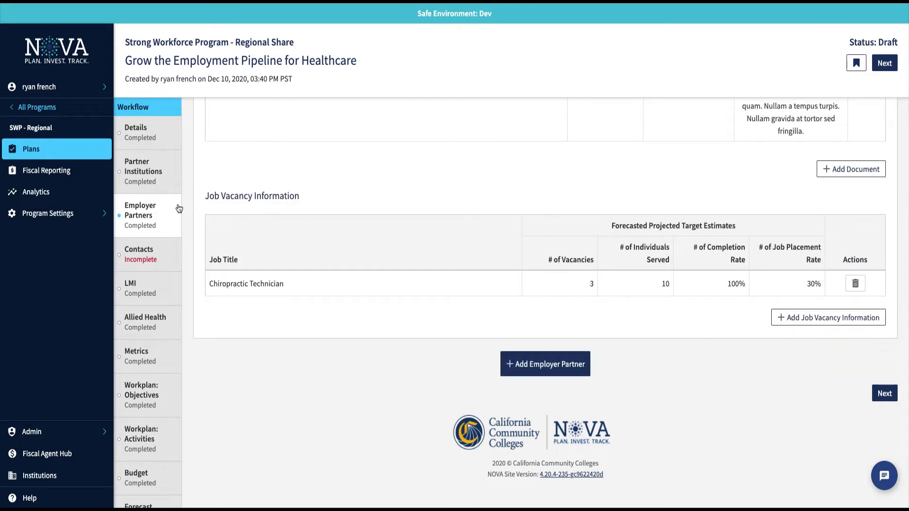
{"action": "left_click", "coordinate": [160, 253]}
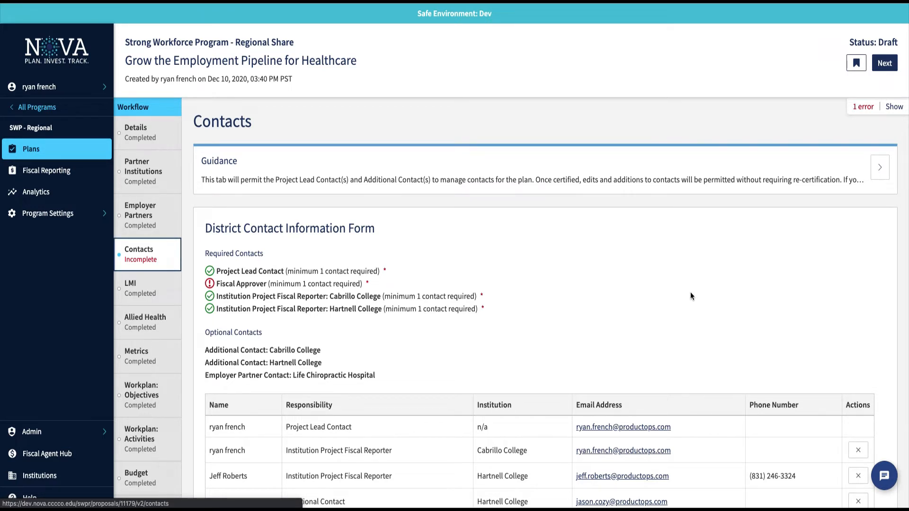
{"action": "scroll", "coordinate": [690, 293], "scroll_direction": "down", "scroll_amount": 3}
{"action": "scroll", "coordinate": [690, 296], "scroll_direction": "down", "scroll_amount": 2}
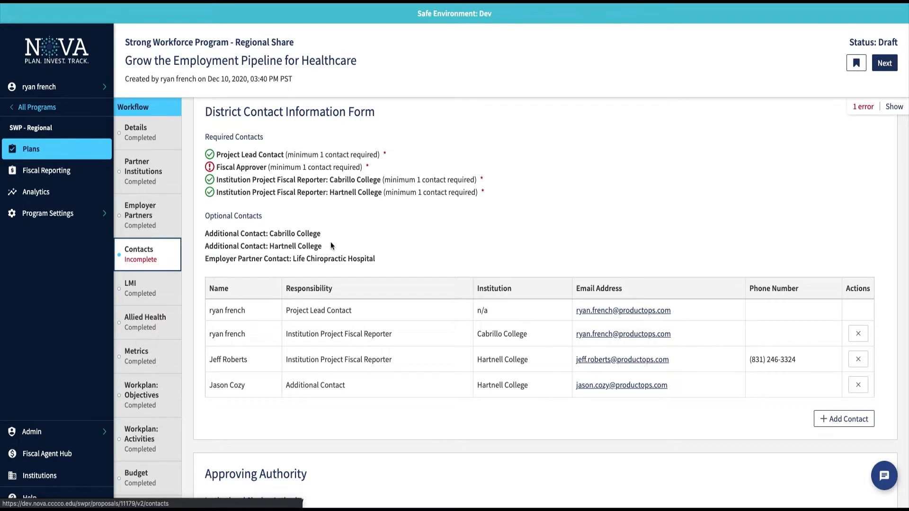
{"action": "scroll", "coordinate": [330, 242], "scroll_direction": "down", "scroll_amount": 1}
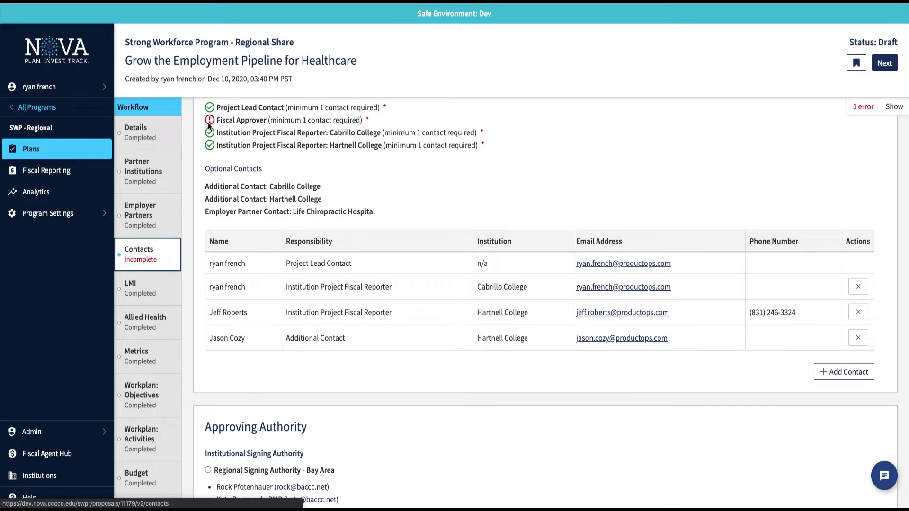
Add the plan author as Fiscal Approver and choose College Signing Authority - Cabrillo College as approver.
{"action": "left_click", "coordinate": [823, 370]}
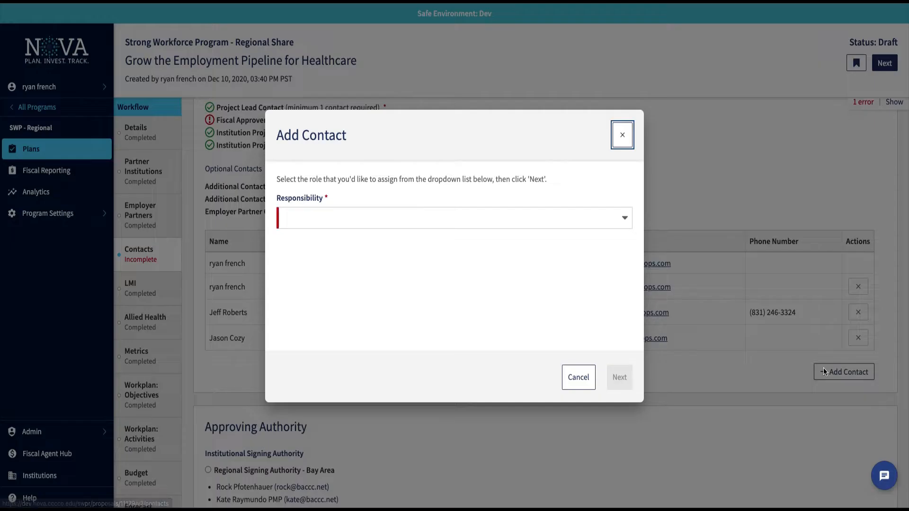
{"action": "left_click", "coordinate": [616, 223]}
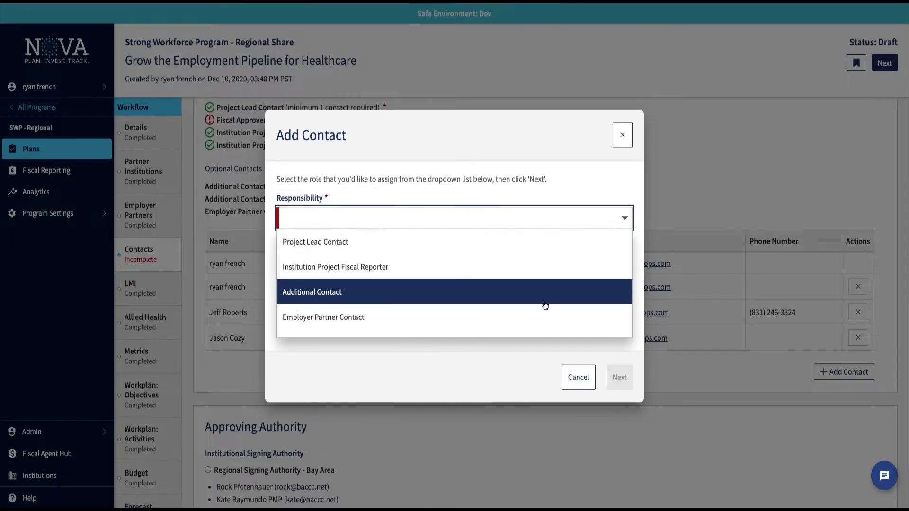
{"action": "scroll", "coordinate": [543, 305], "scroll_direction": "down", "scroll_amount": 1}
{"action": "left_click", "coordinate": [519, 324]}
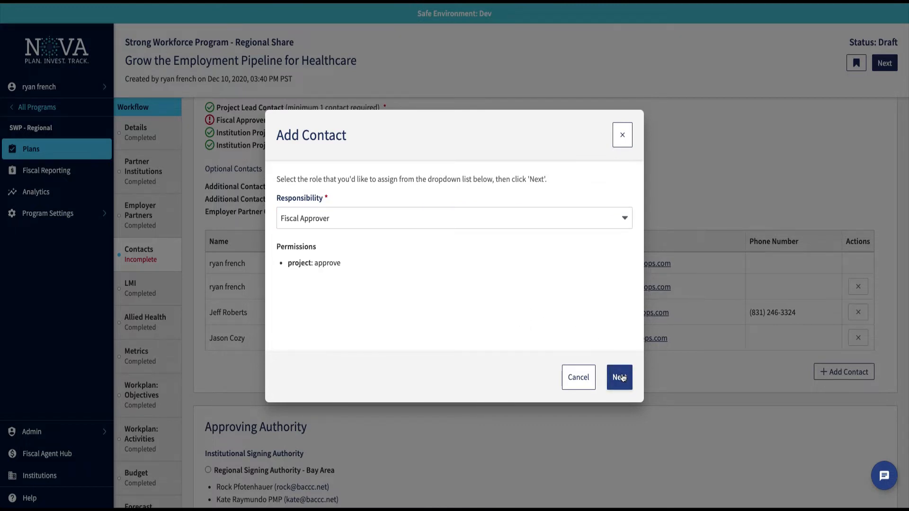
{"action": "left_click", "coordinate": [622, 377]}
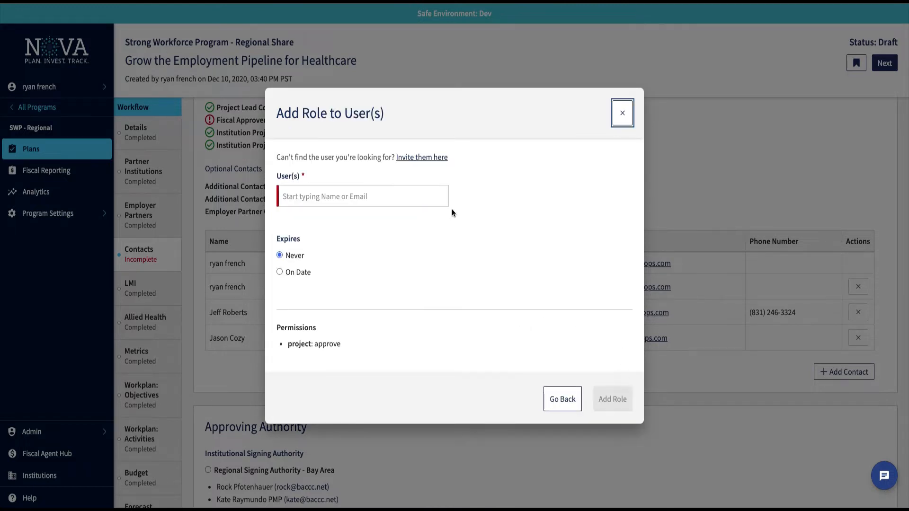
{"action": "left_click", "coordinate": [368, 196]}
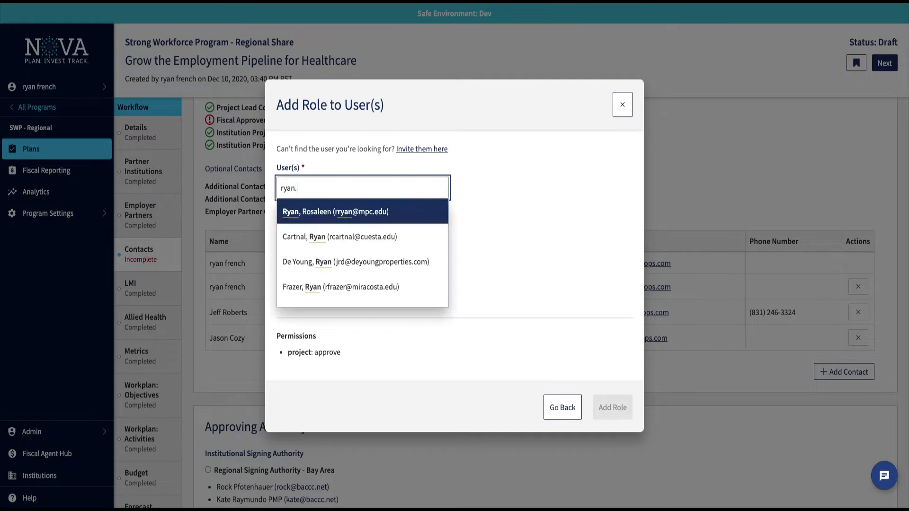
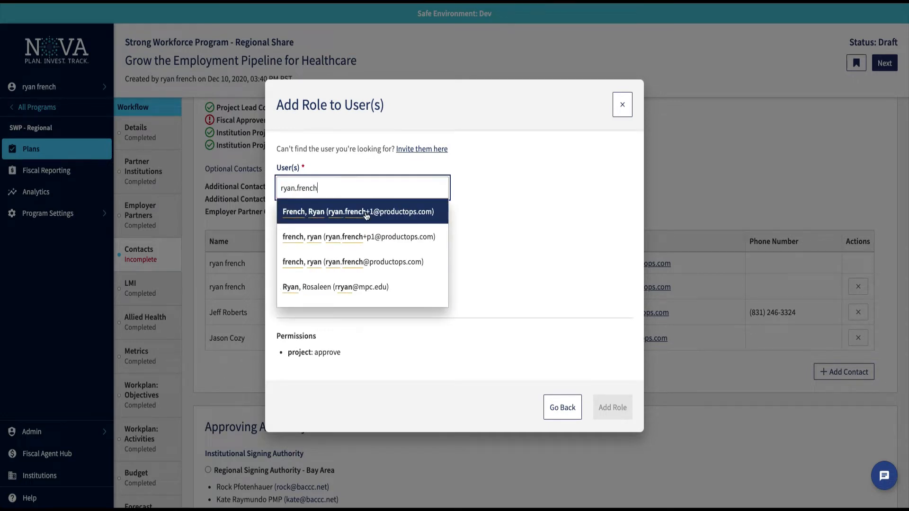
{"action": "left_click", "coordinate": [357, 262]}
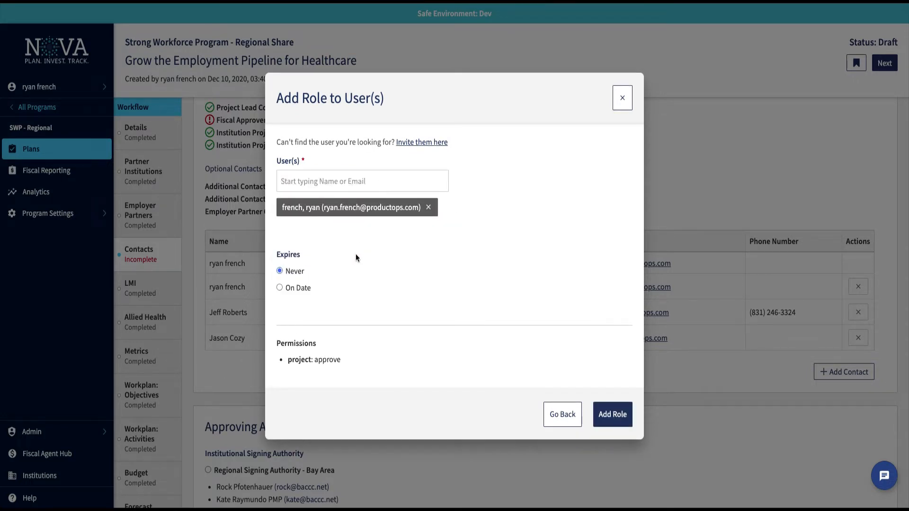
{"action": "left_click", "coordinate": [611, 413]}
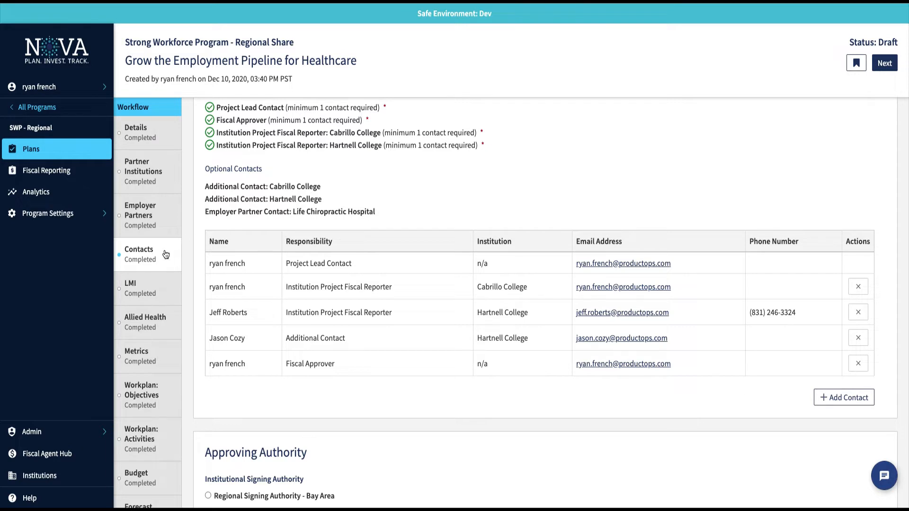
{"action": "scroll", "coordinate": [371, 302], "scroll_direction": "down", "scroll_amount": 6}
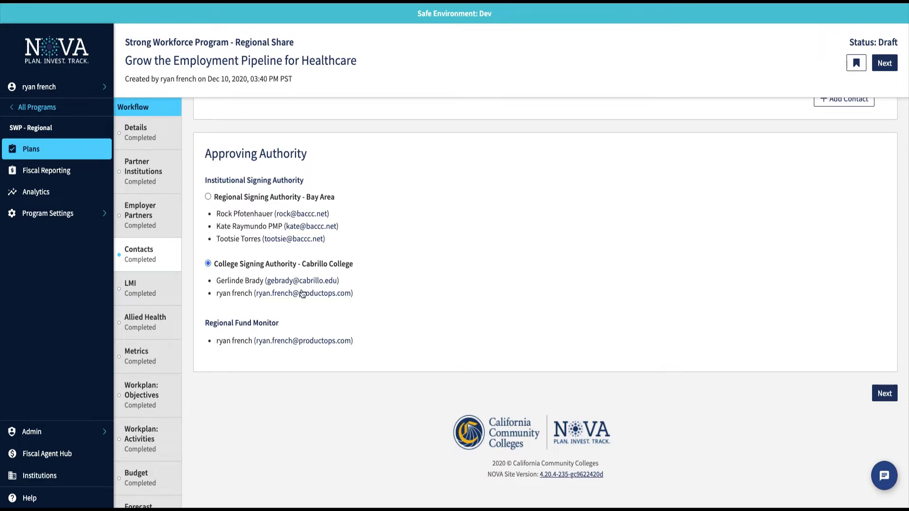
{"action": "left_click", "coordinate": [209, 264]}
Open Labor Market Information and scroll through the Technician Development cluster details.
{"action": "left_click", "coordinate": [155, 289]}
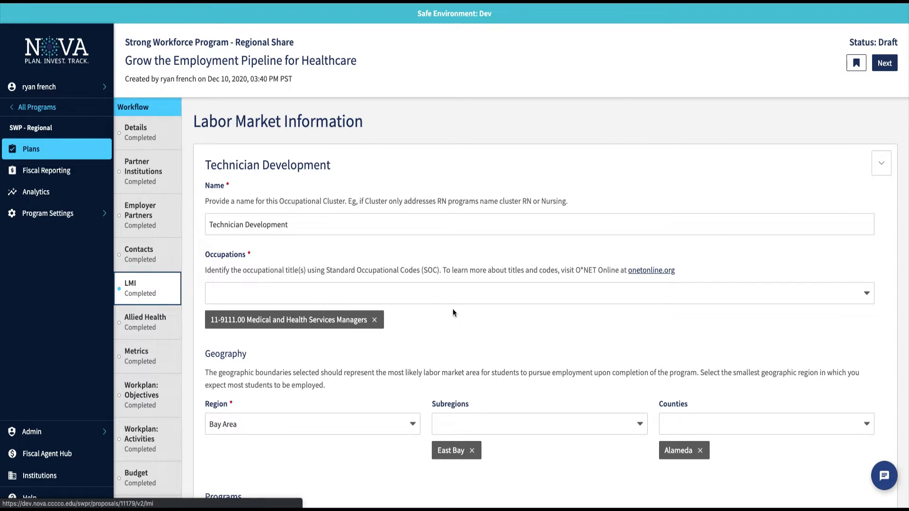
{"action": "scroll", "coordinate": [453, 308], "scroll_direction": "down", "scroll_amount": 1}
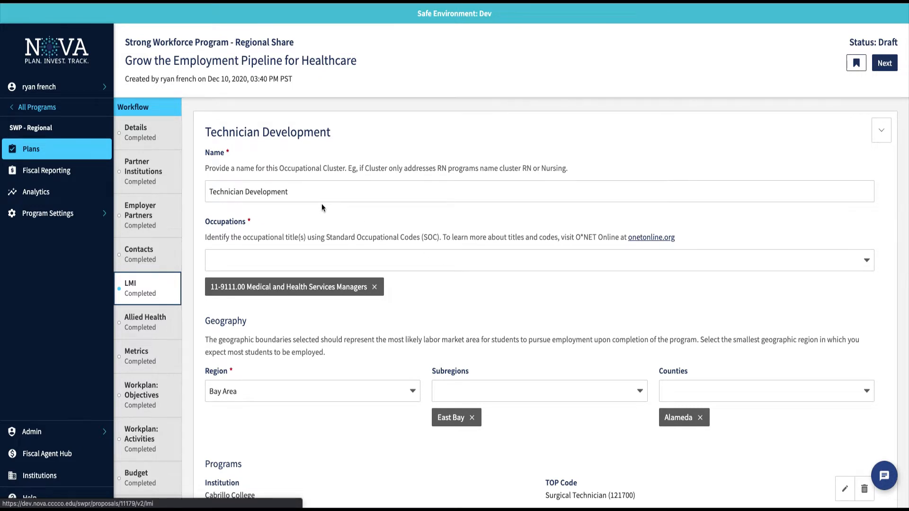
{"action": "scroll", "coordinate": [322, 204], "scroll_direction": "up", "scroll_amount": 1}
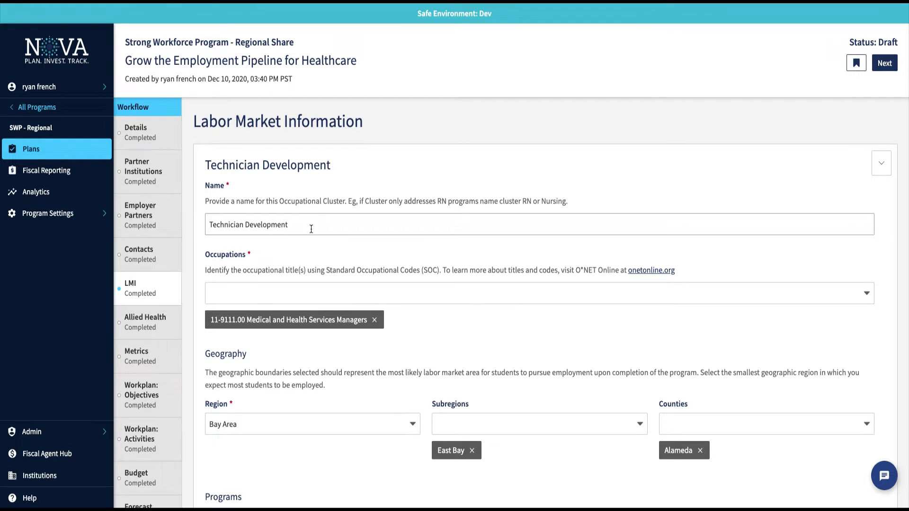
{"action": "scroll", "coordinate": [307, 227], "scroll_direction": "down", "scroll_amount": 2}
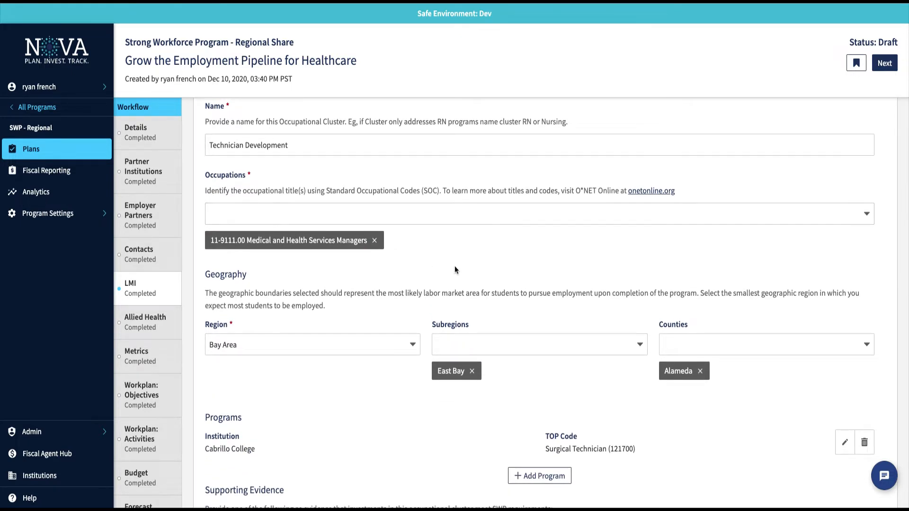
{"action": "scroll", "coordinate": [454, 270], "scroll_direction": "down", "scroll_amount": 3}
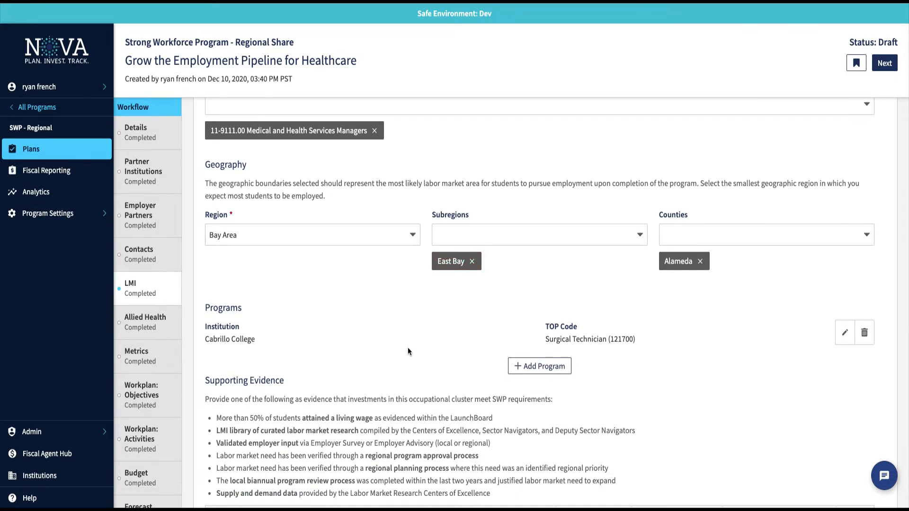
{"action": "scroll", "coordinate": [409, 351], "scroll_direction": "down", "scroll_amount": 3}
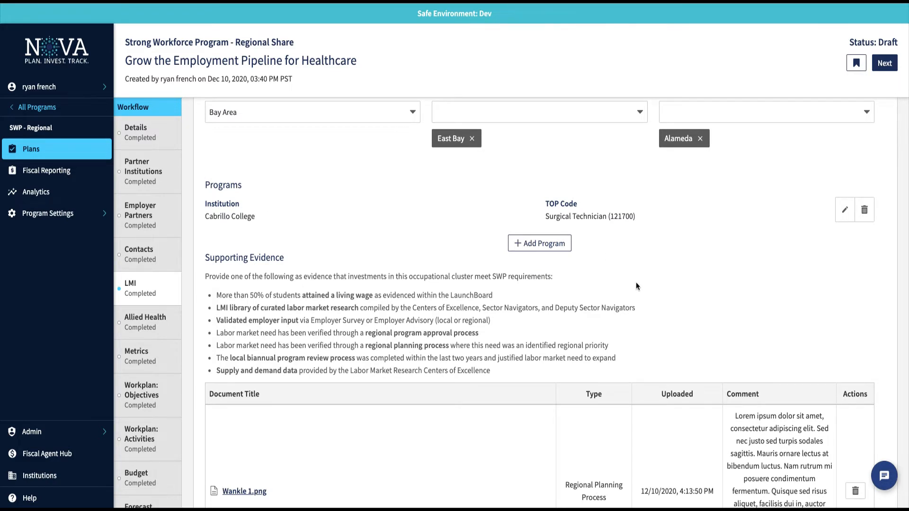
{"action": "scroll", "coordinate": [636, 285], "scroll_direction": "down", "scroll_amount": 1}
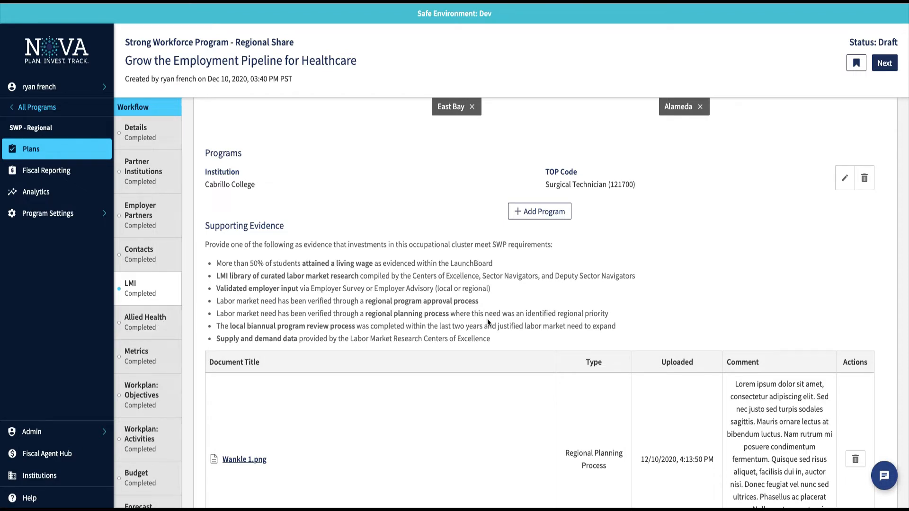
{"action": "scroll", "coordinate": [487, 322], "scroll_direction": "down", "scroll_amount": 3}
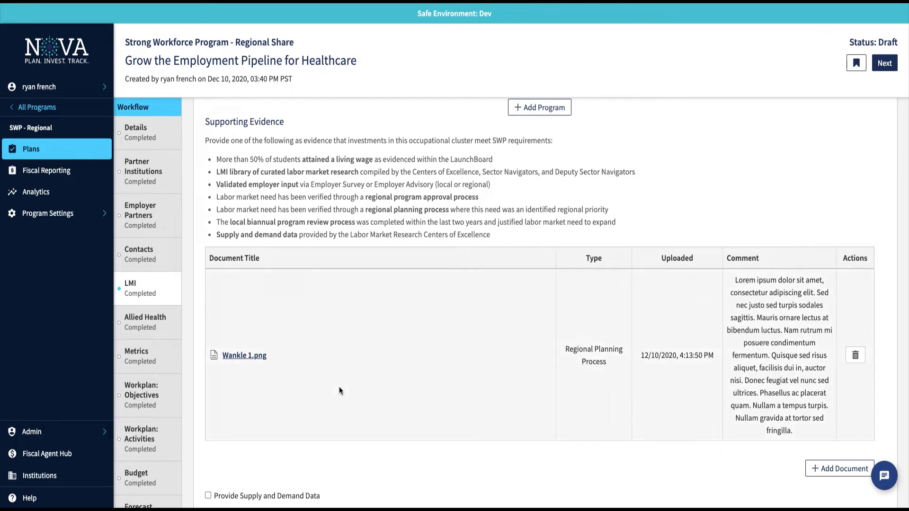
{"action": "scroll", "coordinate": [339, 387], "scroll_direction": "down", "scroll_amount": 1}
{"action": "scroll", "coordinate": [339, 387], "scroll_direction": "down", "scroll_amount": 1}
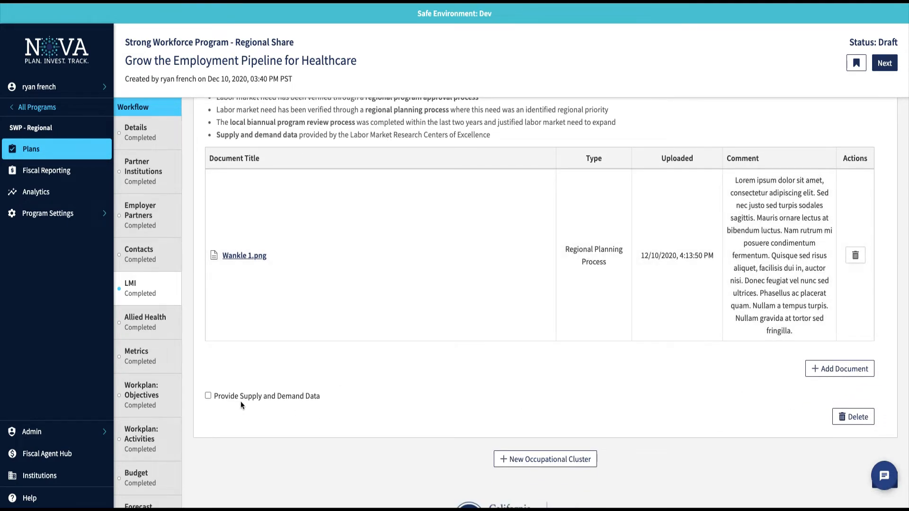
Provide Technician Development supply and demand data (demand 101, supply 35, gap 66), then open Allied Health.
{"action": "left_click", "coordinate": [209, 395]}
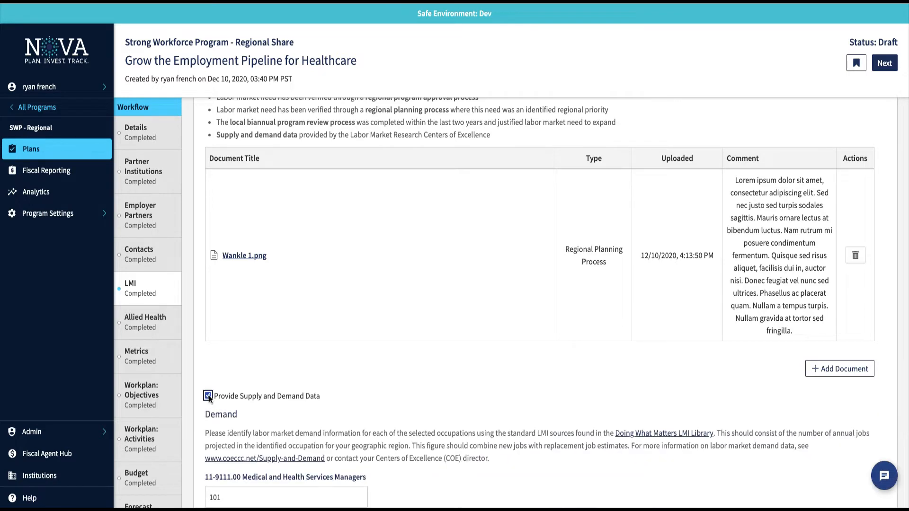
{"action": "scroll", "coordinate": [461, 374], "scroll_direction": "down", "scroll_amount": 1}
{"action": "scroll", "coordinate": [461, 376], "scroll_direction": "down", "scroll_amount": 3}
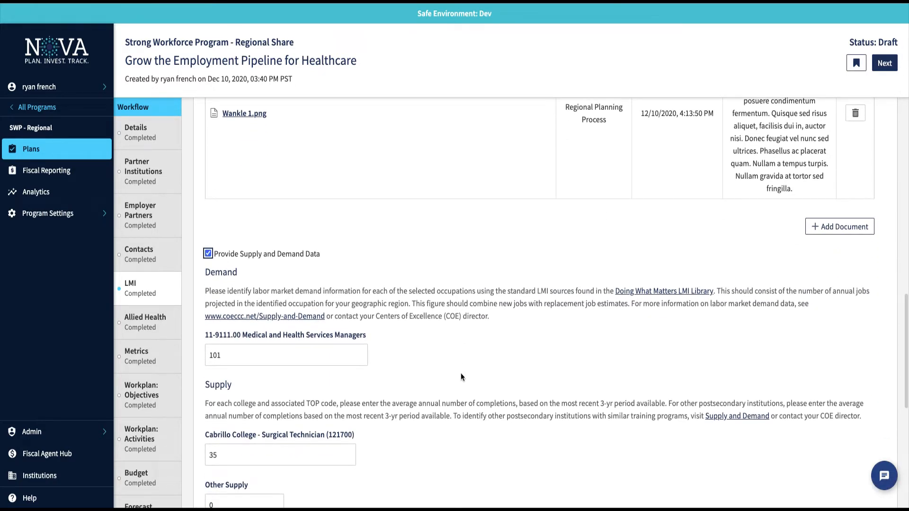
{"action": "scroll", "coordinate": [461, 376], "scroll_direction": "down", "scroll_amount": 1}
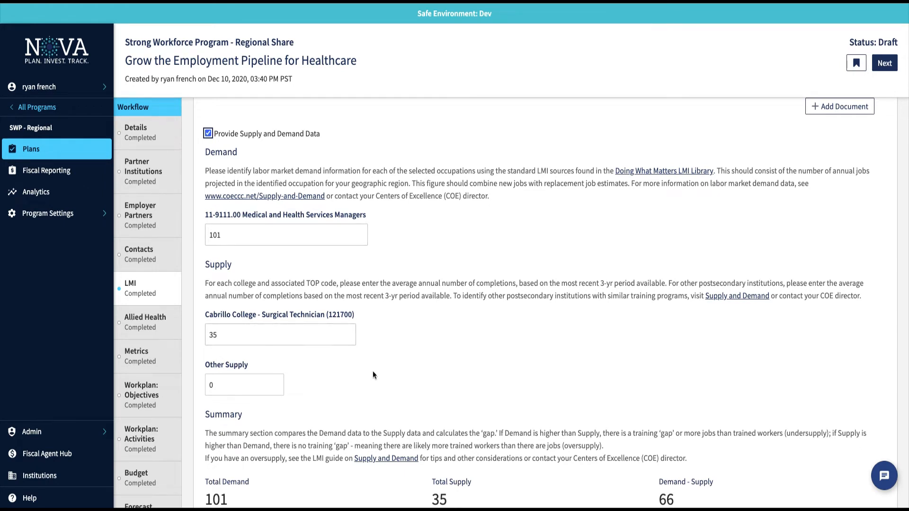
{"action": "scroll", "coordinate": [373, 375], "scroll_direction": "down", "scroll_amount": 2}
{"action": "scroll", "coordinate": [399, 370], "scroll_direction": "down", "scroll_amount": 1}
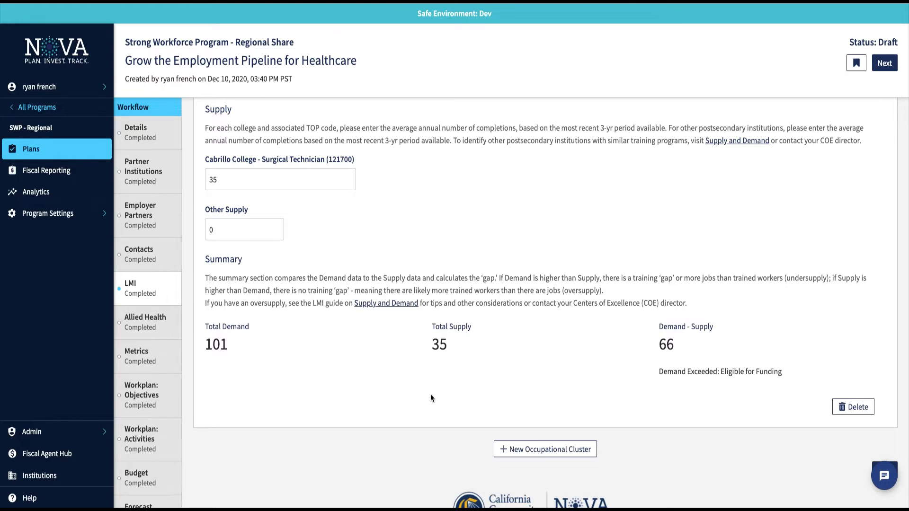
{"action": "scroll", "coordinate": [429, 393], "scroll_direction": "up", "scroll_amount": 18}
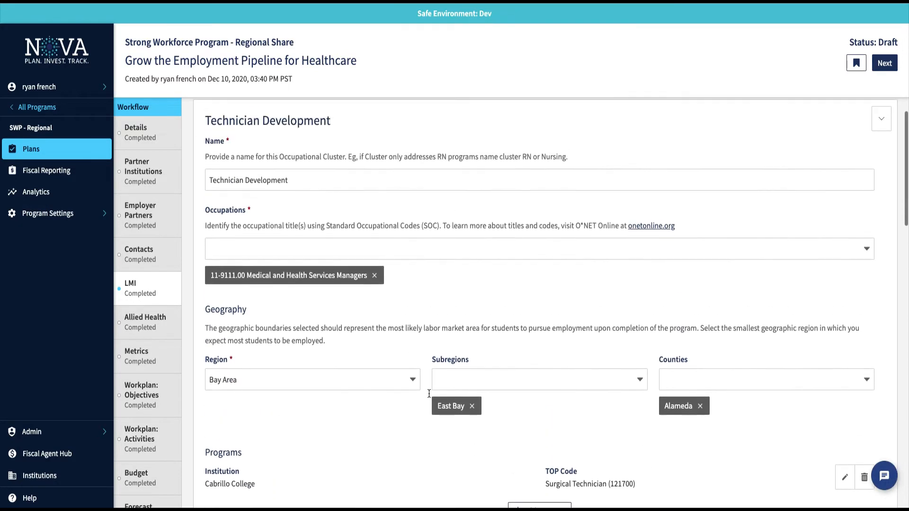
{"action": "scroll", "coordinate": [429, 394], "scroll_direction": "up", "scroll_amount": 2}
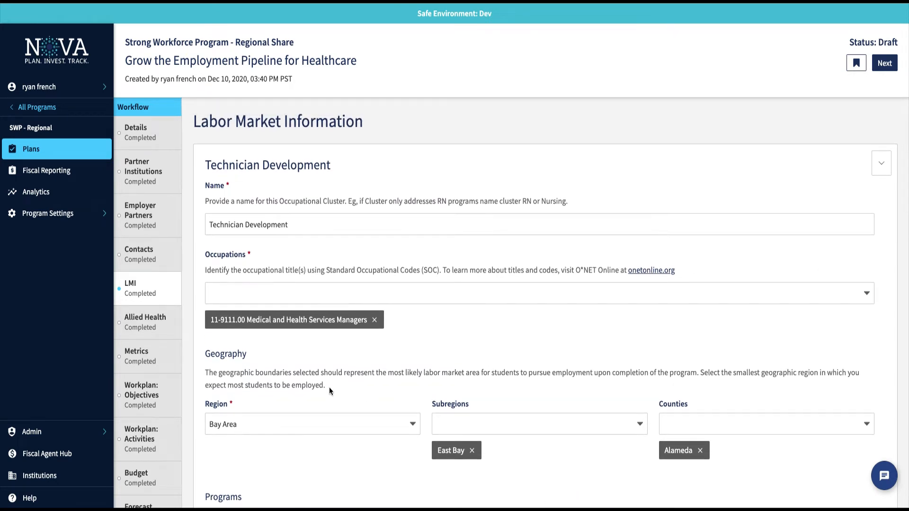
{"action": "left_click", "coordinate": [145, 330]}
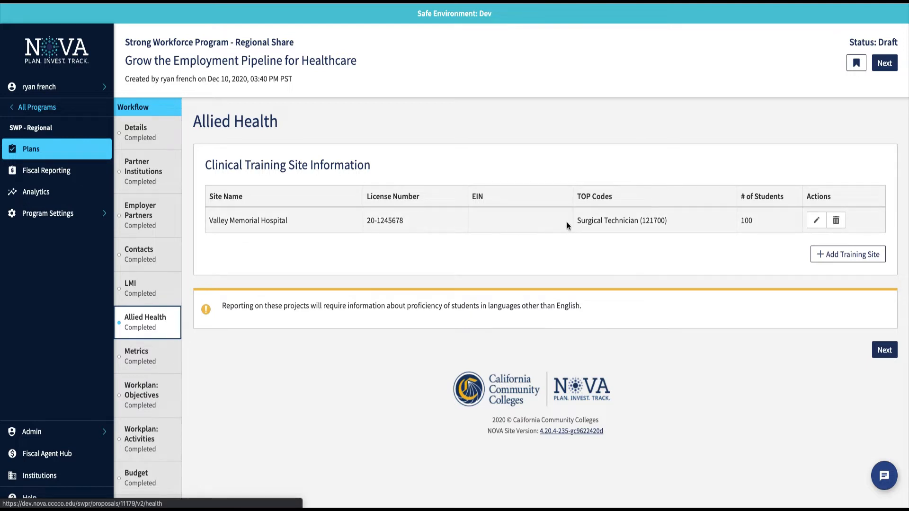
Try the Add Training Site license/EIN, student count and degree options, then cancel without adding.
{"action": "left_click", "coordinate": [841, 254]}
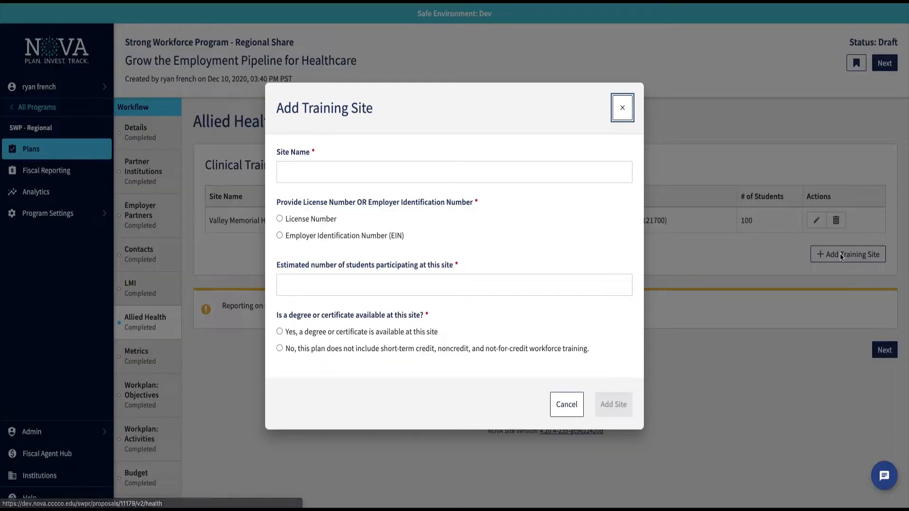
{"action": "left_click", "coordinate": [368, 180]}
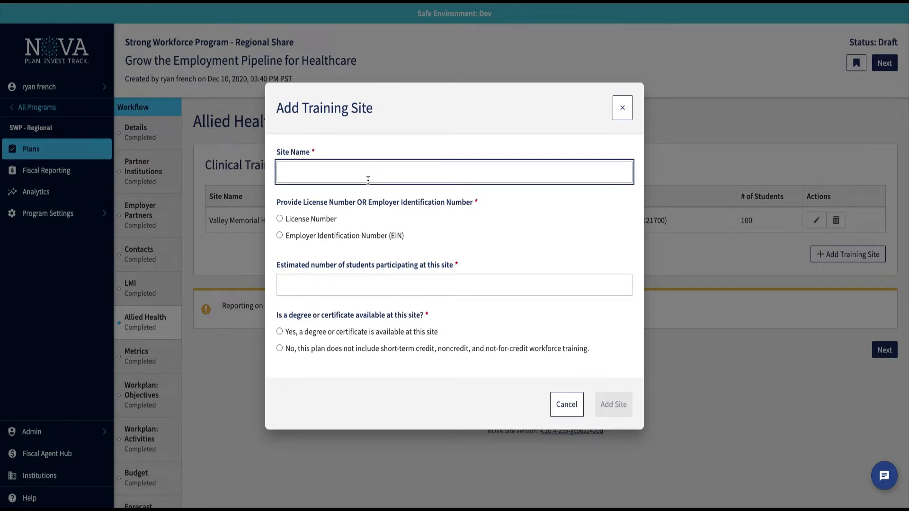
{"action": "left_click", "coordinate": [280, 220]}
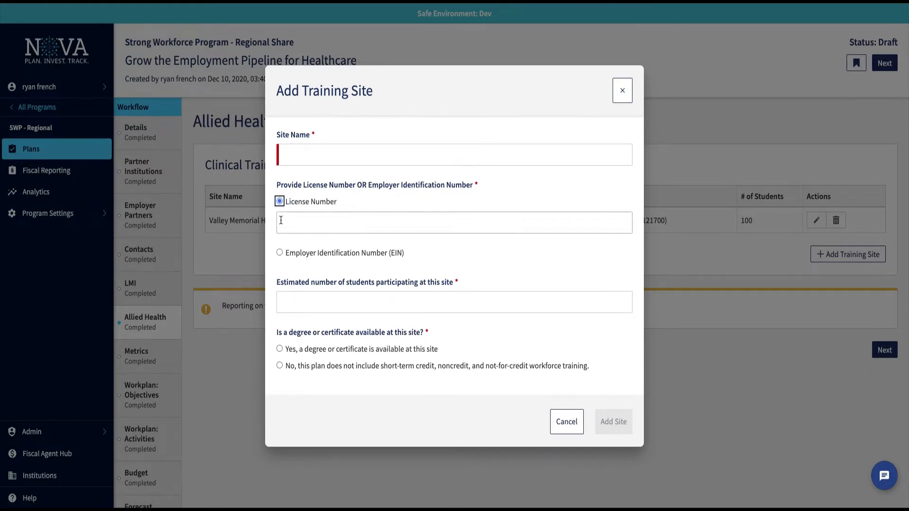
{"action": "left_click", "coordinate": [280, 253]}
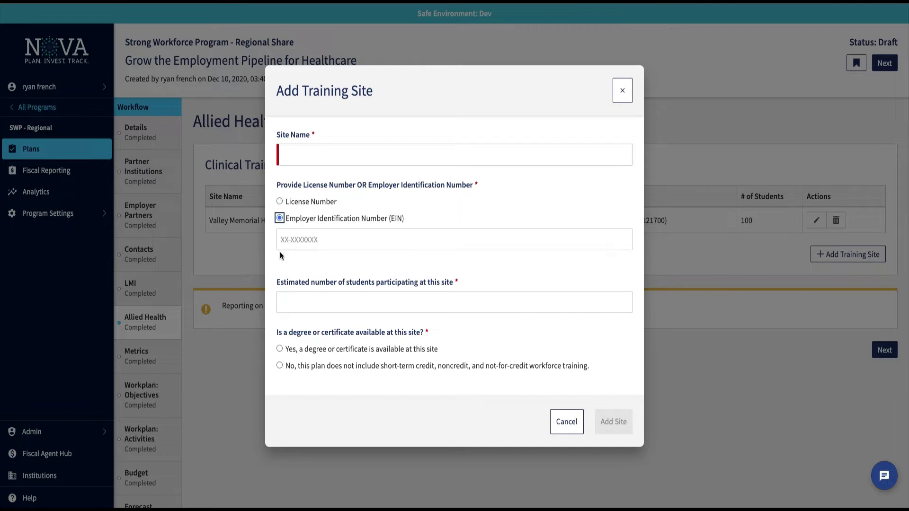
{"action": "left_click", "coordinate": [297, 299]}
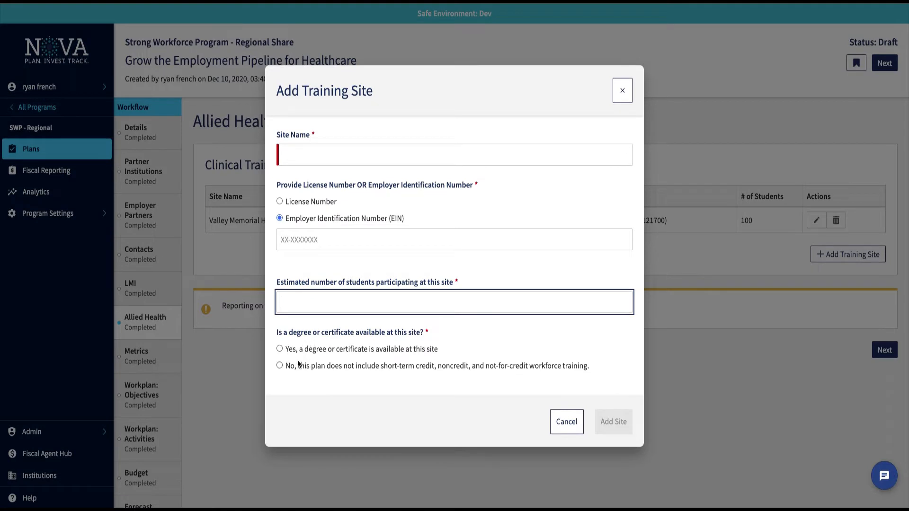
{"action": "left_click", "coordinate": [280, 365]}
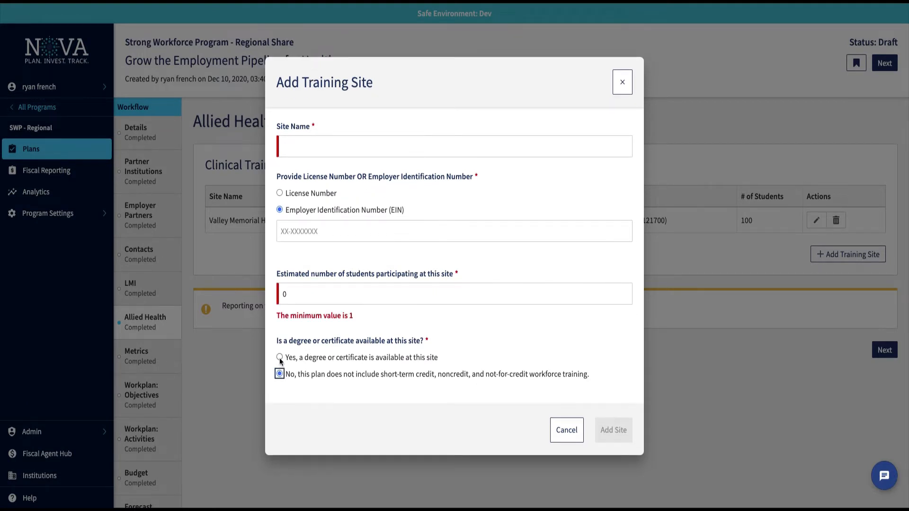
{"action": "left_click", "coordinate": [279, 358]}
{"action": "scroll", "coordinate": [328, 360], "scroll_direction": "down", "scroll_amount": 1}
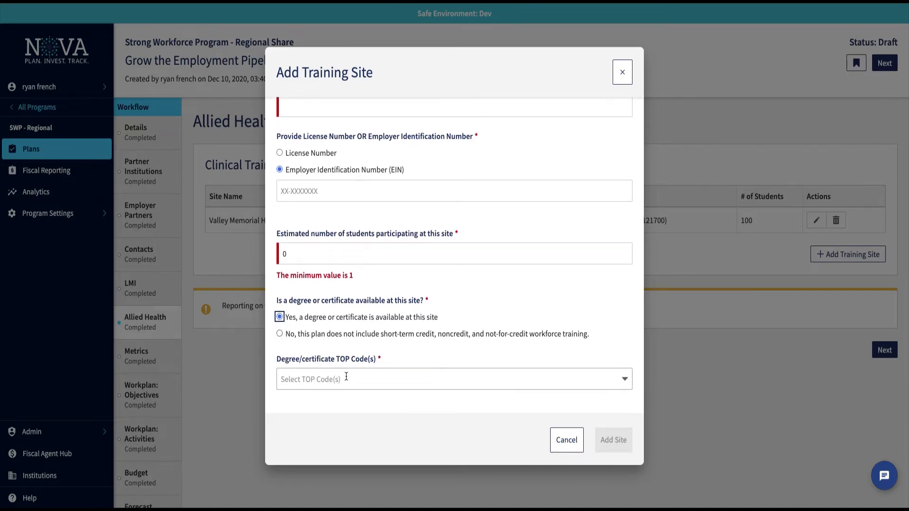
{"action": "left_click", "coordinate": [566, 443]}
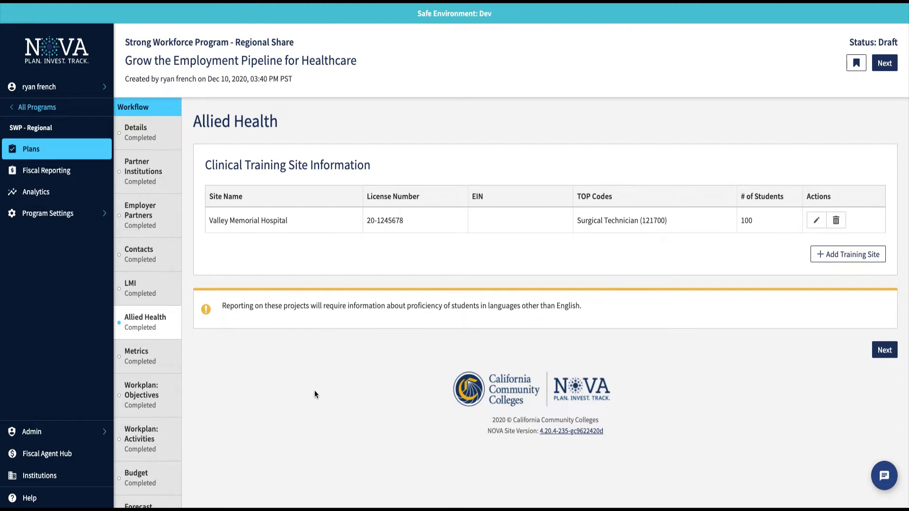
Open Metrics and review the Investment Plan and the Workforce goal's two SWP metrics.
{"action": "left_click", "coordinate": [146, 361]}
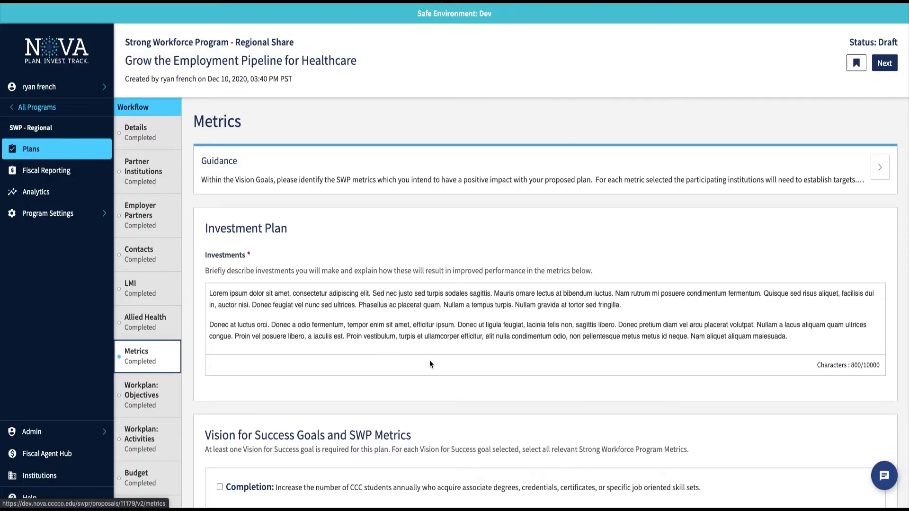
{"action": "scroll", "coordinate": [430, 363], "scroll_direction": "down", "scroll_amount": 1}
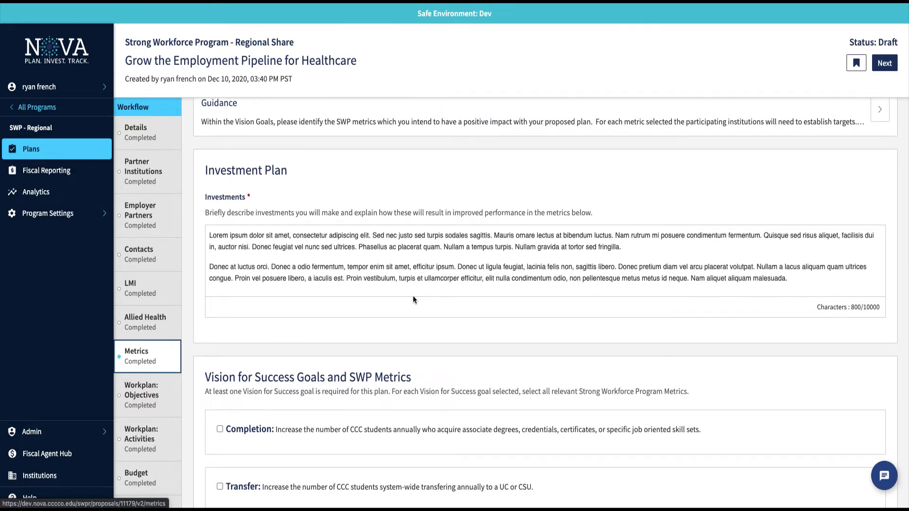
{"action": "scroll", "coordinate": [412, 298], "scroll_direction": "down", "scroll_amount": 2}
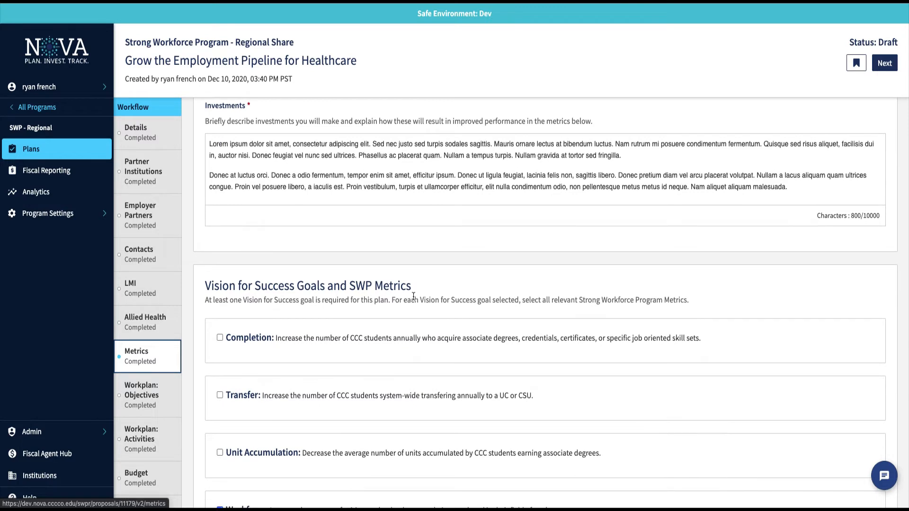
{"action": "scroll", "coordinate": [413, 296], "scroll_direction": "down", "scroll_amount": 2}
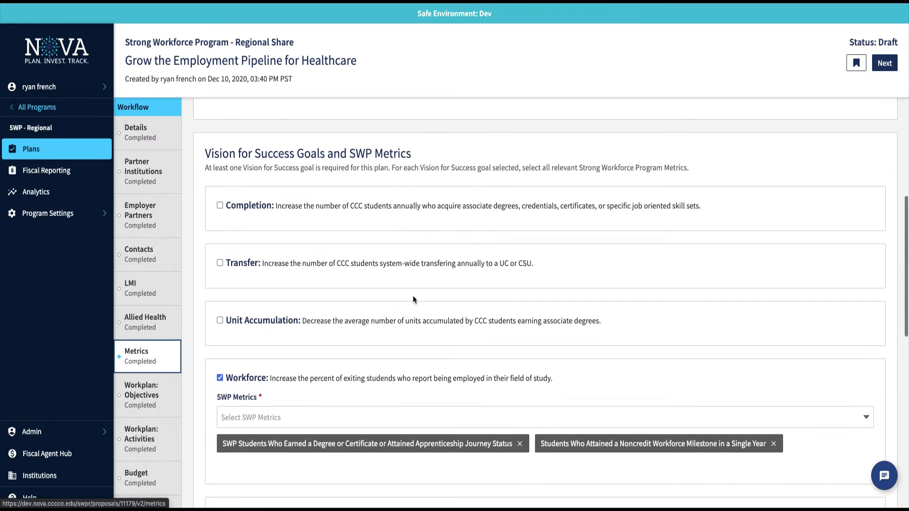
{"action": "scroll", "coordinate": [412, 297], "scroll_direction": "down", "scroll_amount": 1}
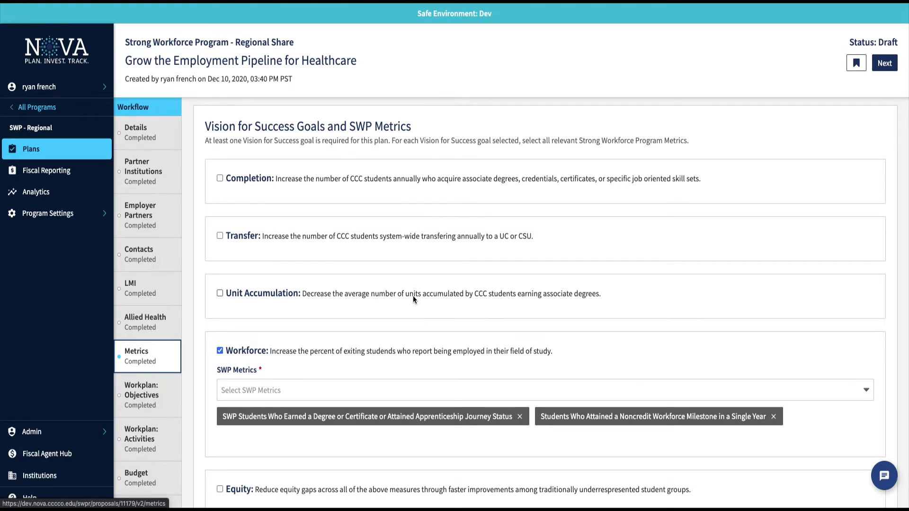
{"action": "scroll", "coordinate": [412, 295], "scroll_direction": "down", "scroll_amount": 2}
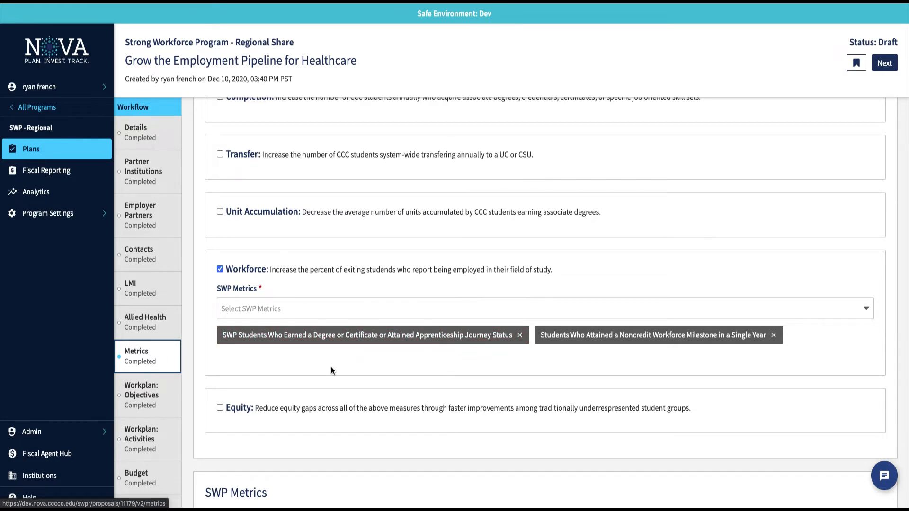
{"action": "scroll", "coordinate": [331, 369], "scroll_direction": "down", "scroll_amount": 4}
{"action": "scroll", "coordinate": [332, 370], "scroll_direction": "down", "scroll_amount": 3}
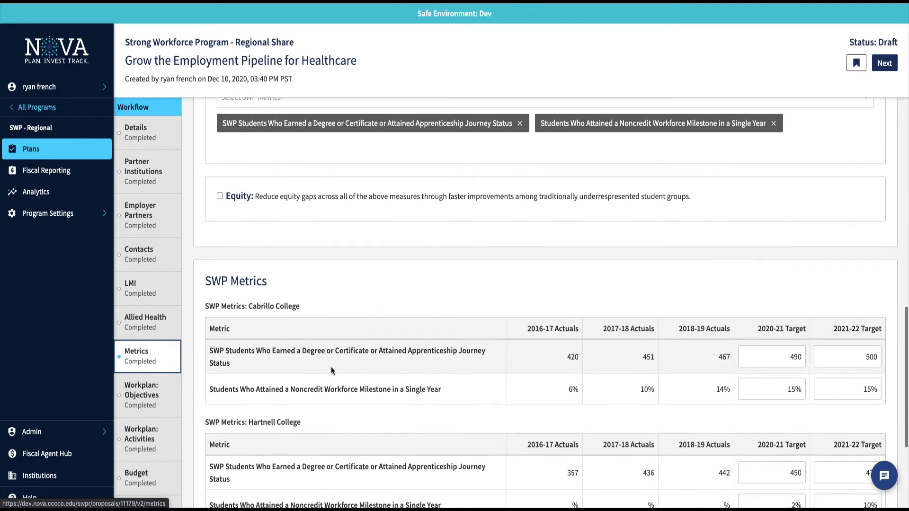
{"action": "scroll", "coordinate": [331, 367], "scroll_direction": "down", "scroll_amount": 1}
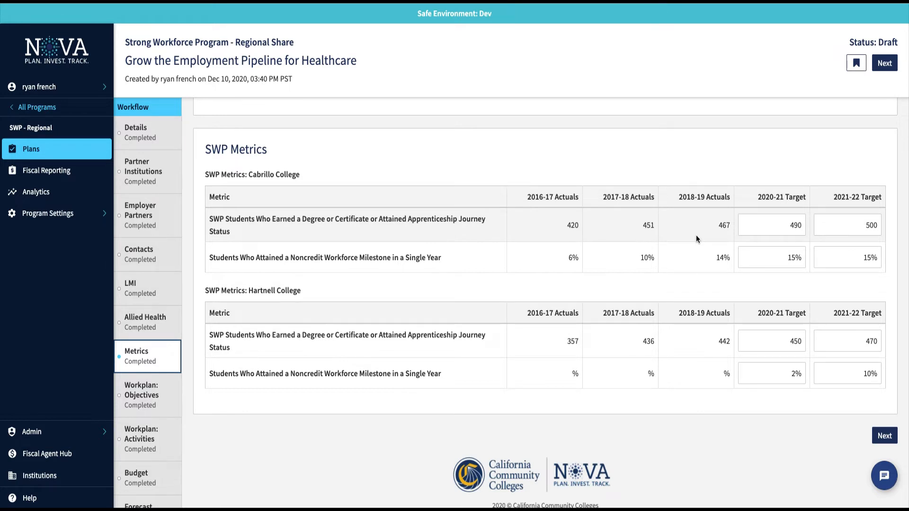
{"action": "scroll", "coordinate": [696, 235], "scroll_direction": "down", "scroll_amount": 1}
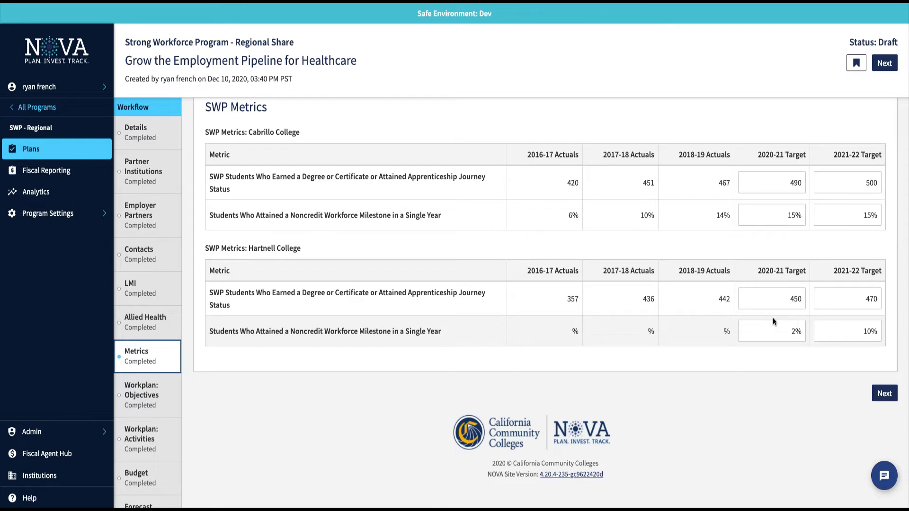
Open Workplan: Objectives and review the 'Increase enrollment in health related majors' objective fields.
{"action": "left_click", "coordinate": [157, 396]}
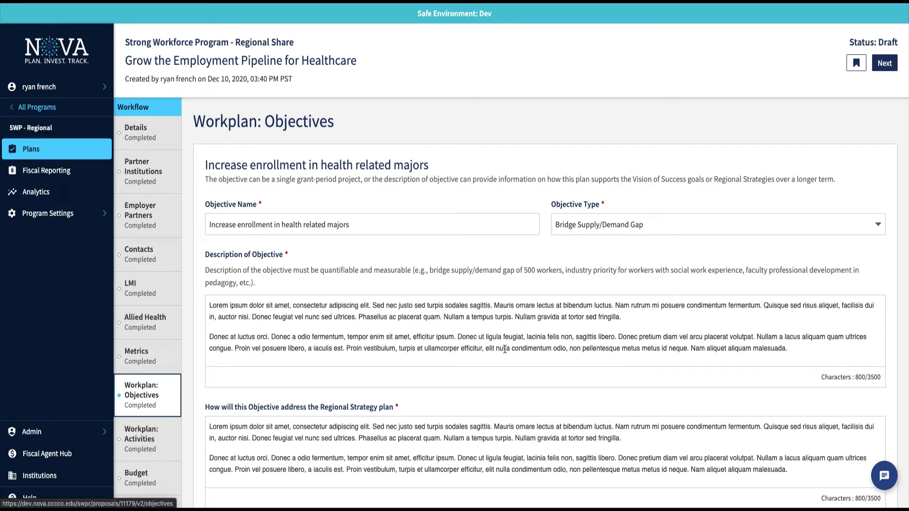
{"action": "scroll", "coordinate": [505, 349], "scroll_direction": "down", "scroll_amount": 1}
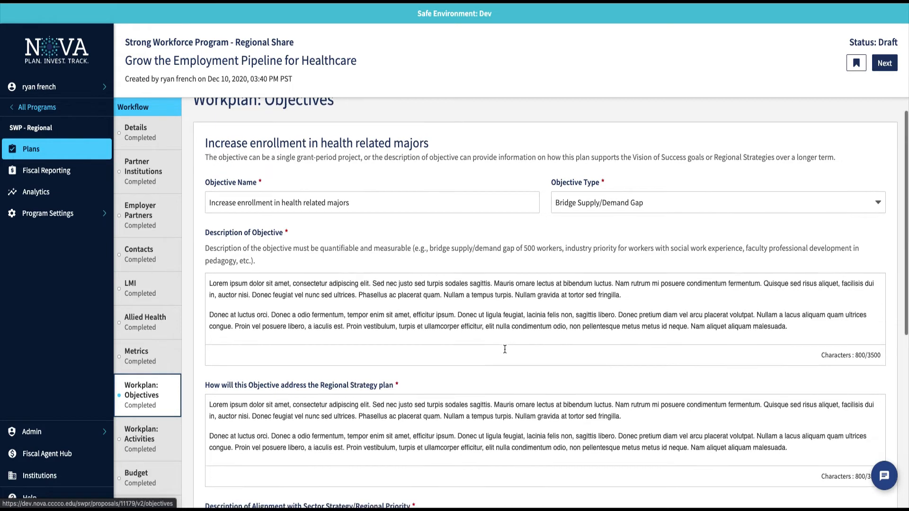
{"action": "scroll", "coordinate": [504, 349], "scroll_direction": "down", "scroll_amount": 1}
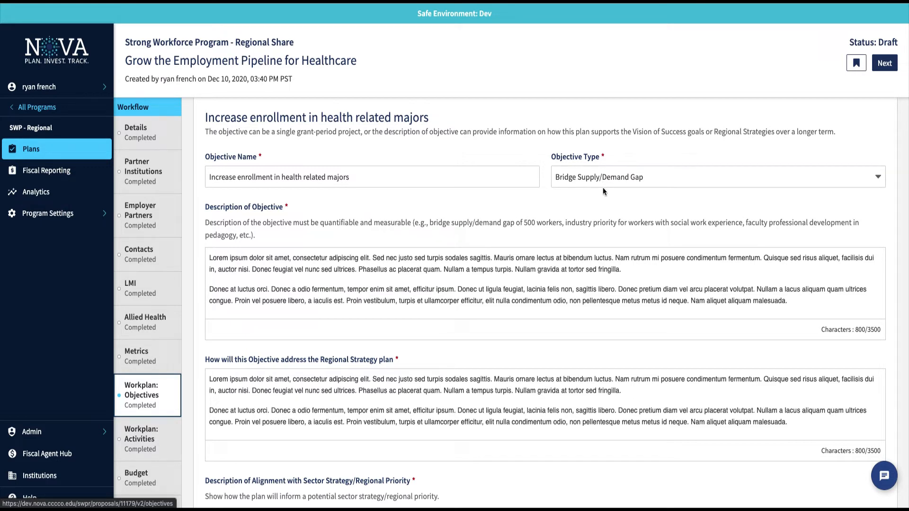
{"action": "scroll", "coordinate": [547, 246], "scroll_direction": "down", "scroll_amount": 3}
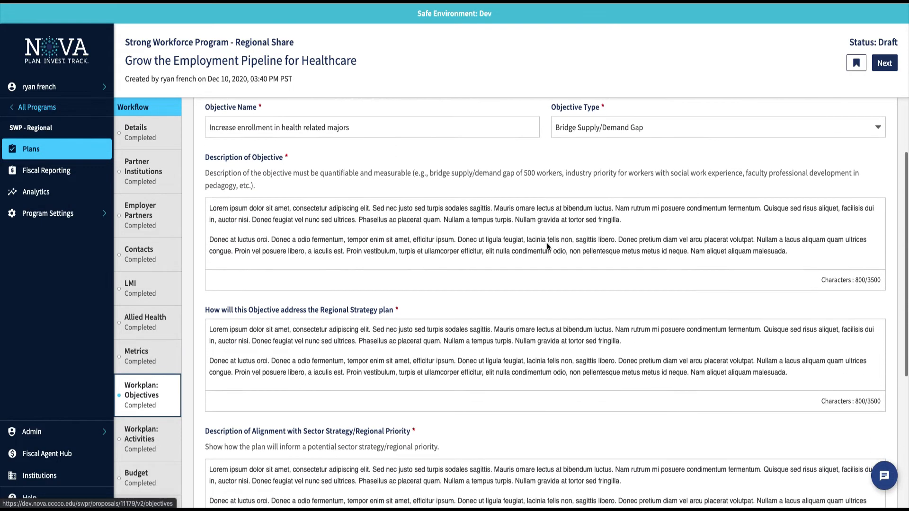
{"action": "scroll", "coordinate": [547, 244], "scroll_direction": "down", "scroll_amount": 3}
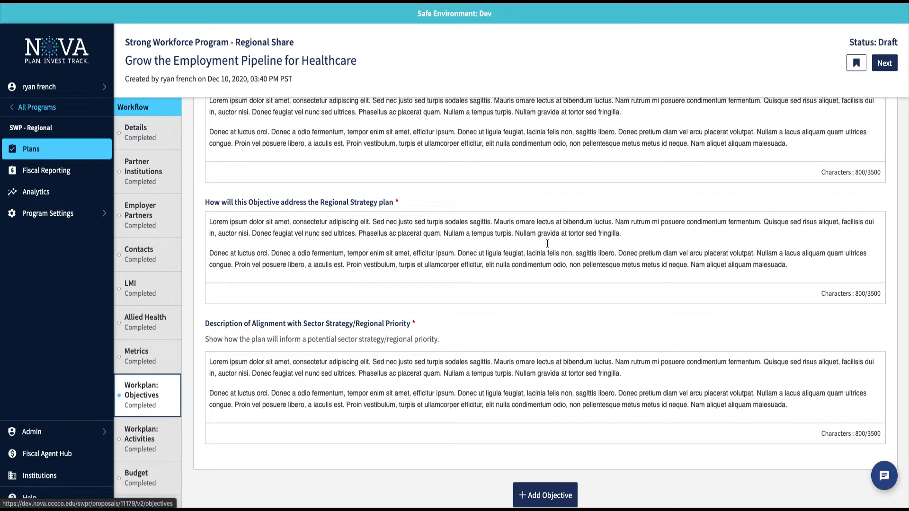
{"action": "scroll", "coordinate": [547, 243], "scroll_direction": "down", "scroll_amount": 3}
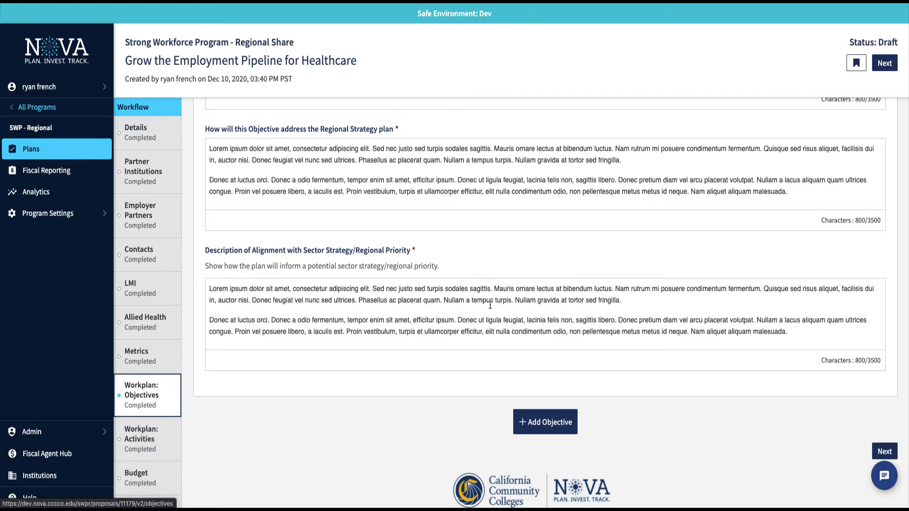
{"action": "scroll", "coordinate": [490, 305], "scroll_direction": "up", "scroll_amount": 8}
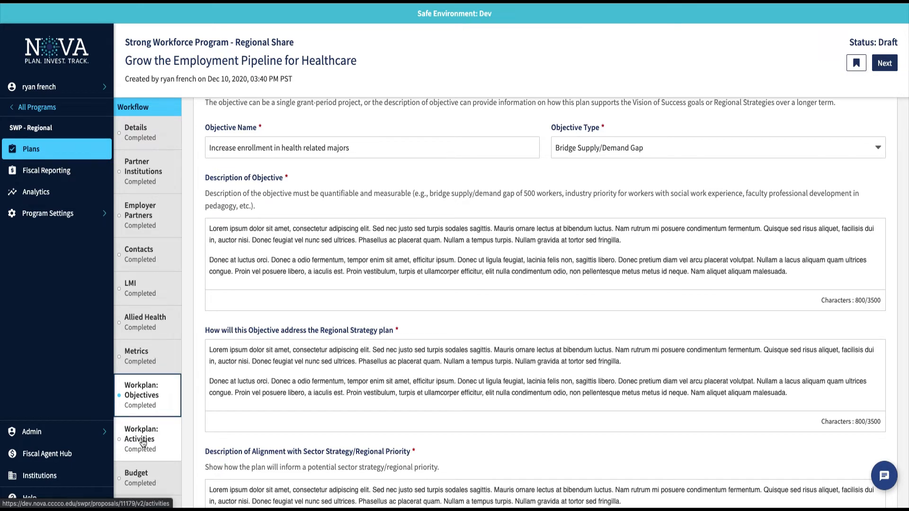
{"action": "left_click", "coordinate": [143, 442]}
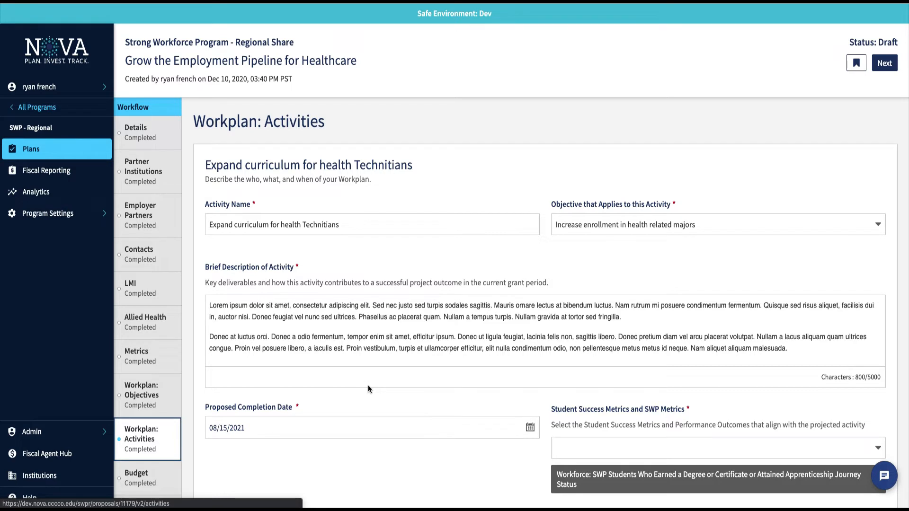
{"action": "scroll", "coordinate": [367, 379], "scroll_direction": "down", "scroll_amount": 2}
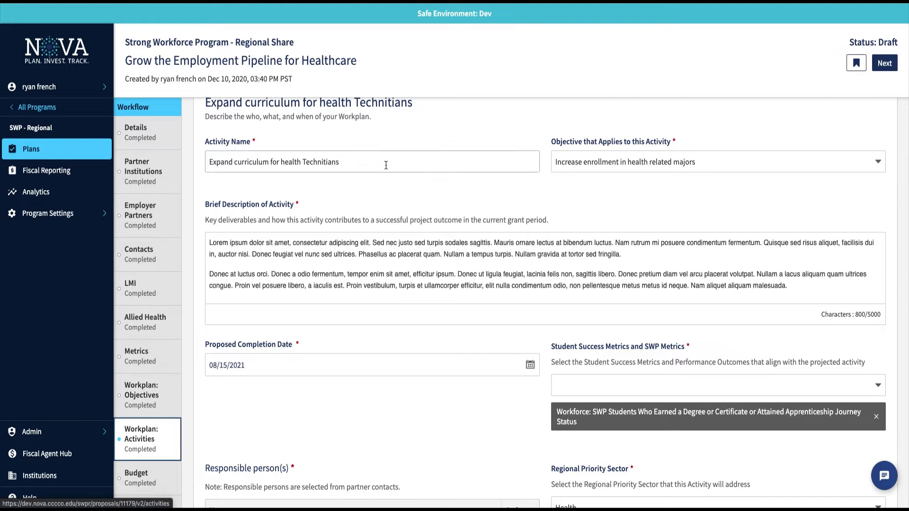
{"action": "left_click", "coordinate": [764, 155]}
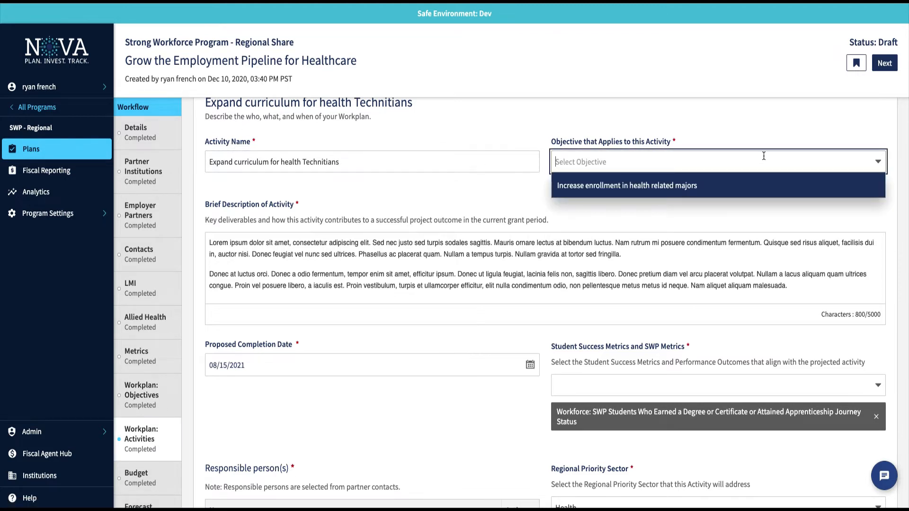
{"action": "left_click", "coordinate": [648, 190]}
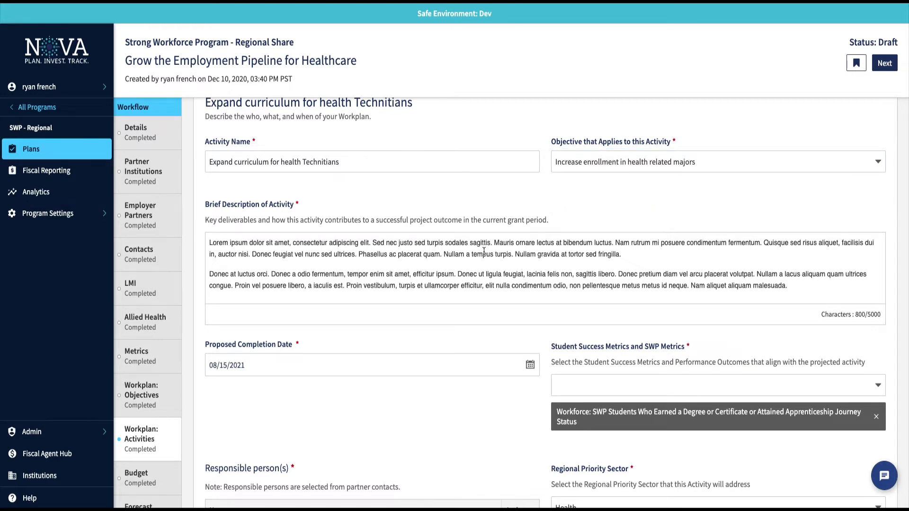
{"action": "scroll", "coordinate": [272, 249], "scroll_direction": "down", "scroll_amount": 3}
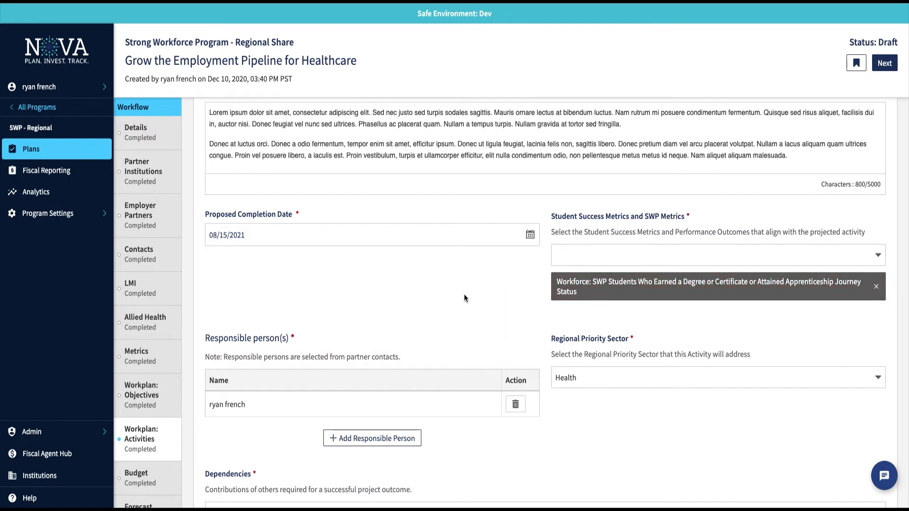
{"action": "scroll", "coordinate": [464, 298], "scroll_direction": "down", "scroll_amount": 1}
{"action": "scroll", "coordinate": [464, 298], "scroll_direction": "down", "scroll_amount": 2}
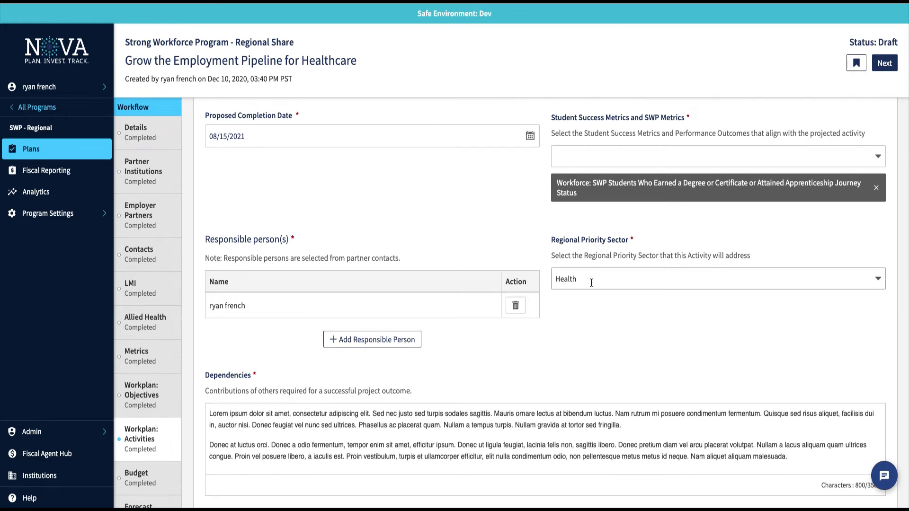
{"action": "scroll", "coordinate": [536, 365], "scroll_direction": "down", "scroll_amount": 2}
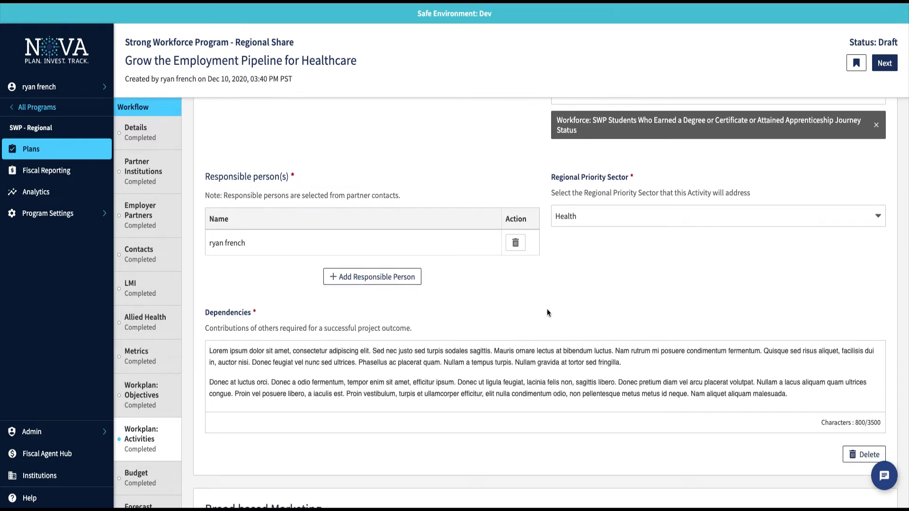
{"action": "scroll", "coordinate": [370, 265], "scroll_direction": "down", "scroll_amount": 3}
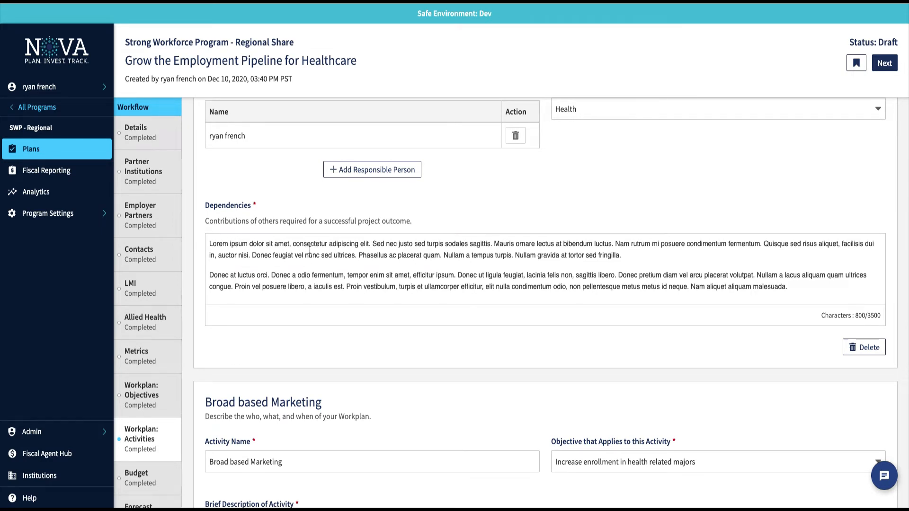
{"action": "scroll", "coordinate": [310, 249], "scroll_direction": "down", "scroll_amount": 6}
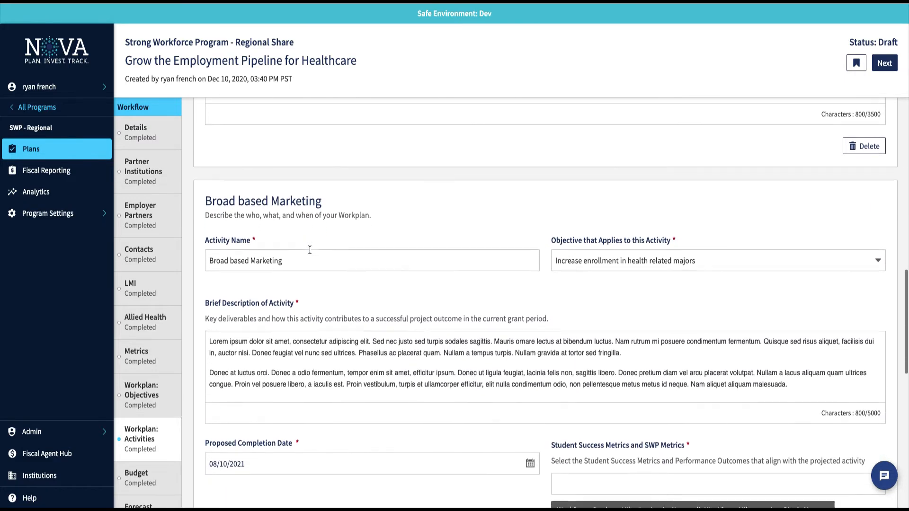
{"action": "scroll", "coordinate": [309, 250], "scroll_direction": "down", "scroll_amount": 3}
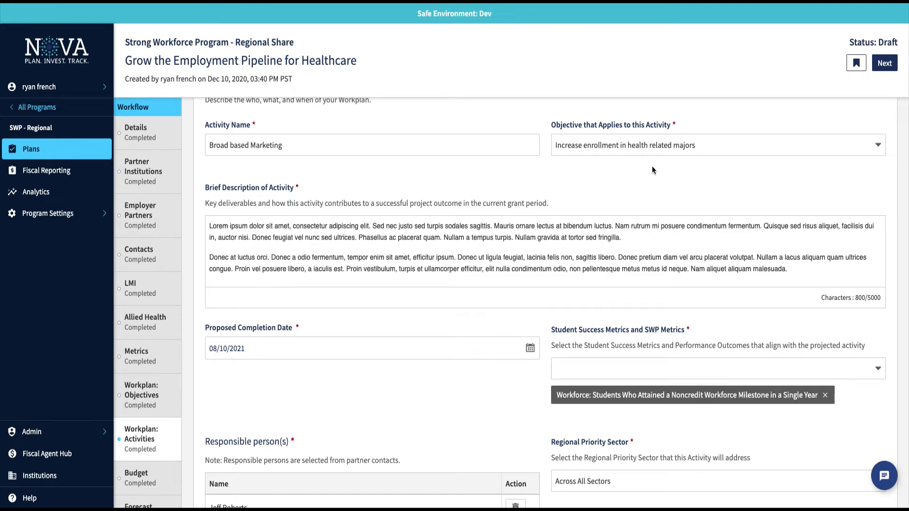
{"action": "scroll", "coordinate": [430, 257], "scroll_direction": "down", "scroll_amount": 3}
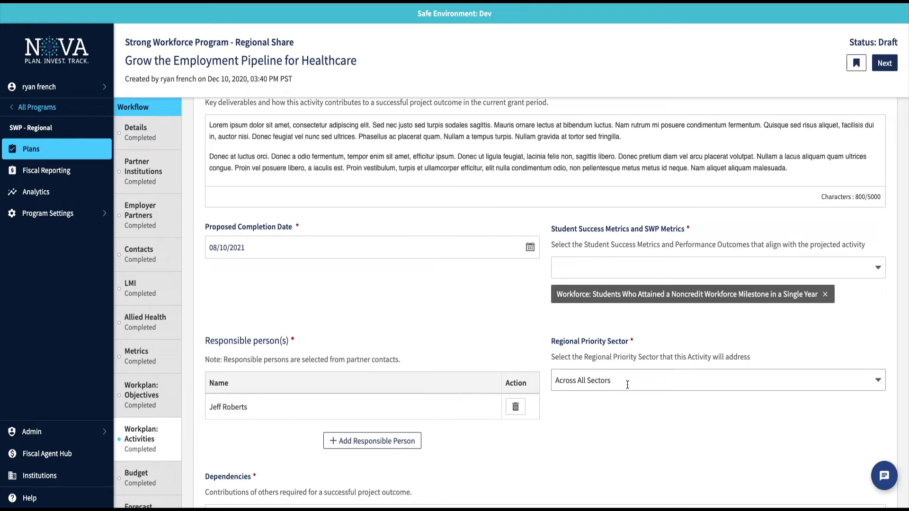
{"action": "scroll", "coordinate": [609, 409], "scroll_direction": "down", "scroll_amount": 3}
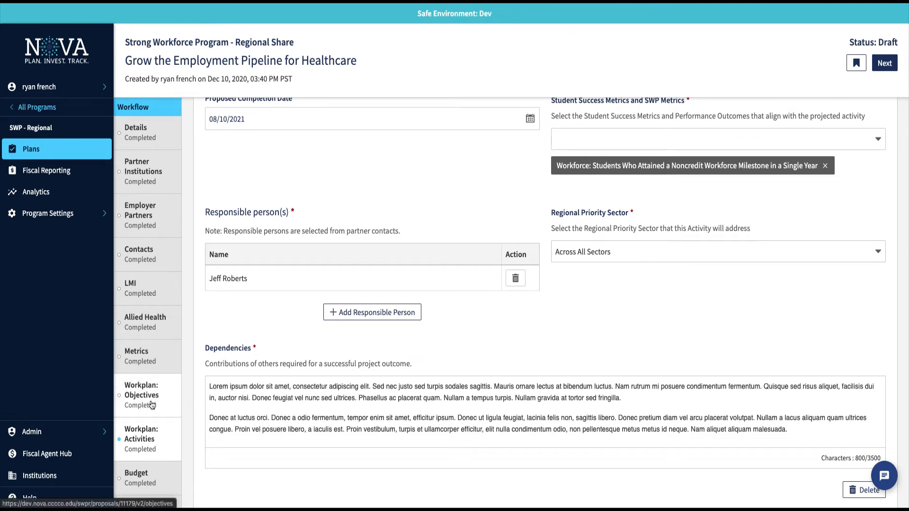
{"action": "scroll", "coordinate": [152, 405], "scroll_direction": "down", "scroll_amount": 2}
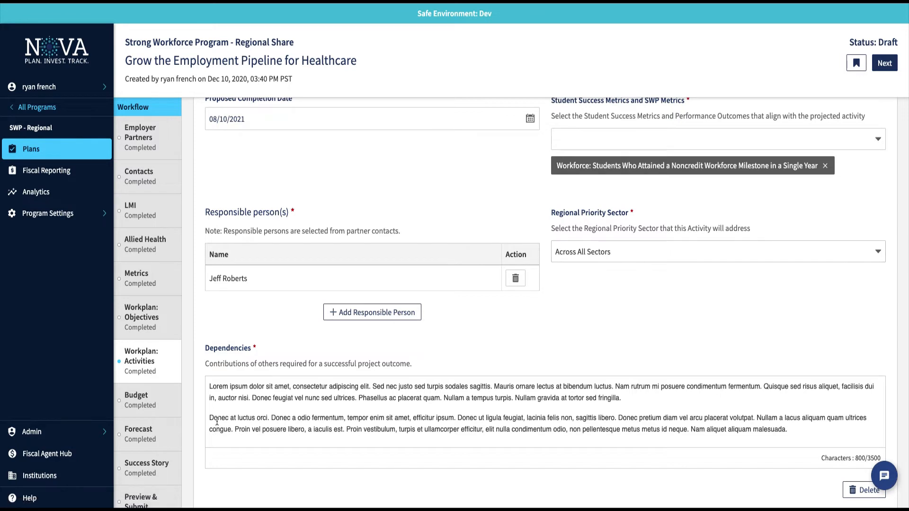
Open the Budget step and scroll through the 2020-21 Cabrillo and Hartnell budget items.
{"action": "left_click", "coordinate": [147, 403]}
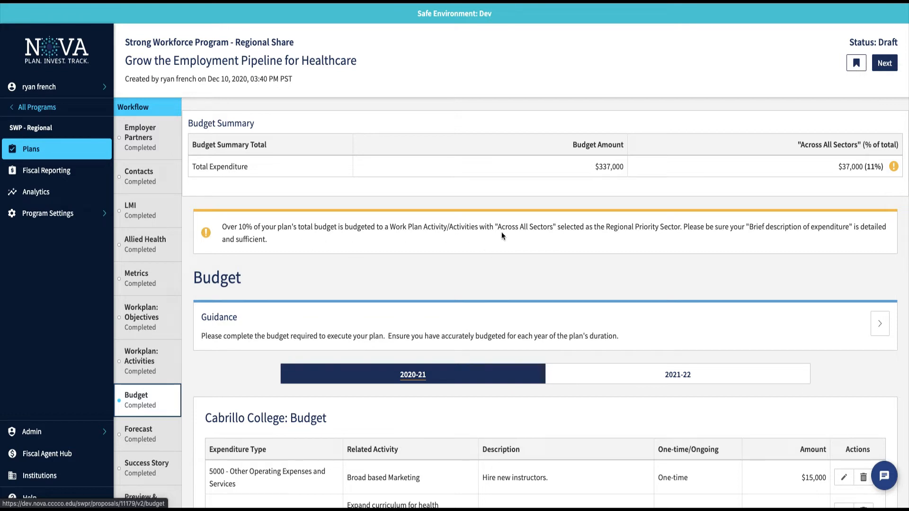
{"action": "scroll", "coordinate": [501, 232], "scroll_direction": "down", "scroll_amount": 2}
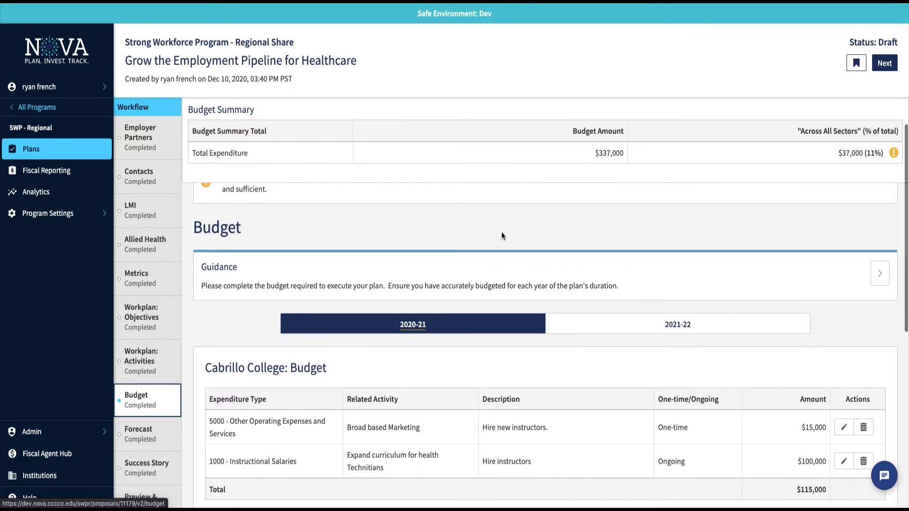
{"action": "scroll", "coordinate": [501, 235], "scroll_direction": "down", "scroll_amount": 2}
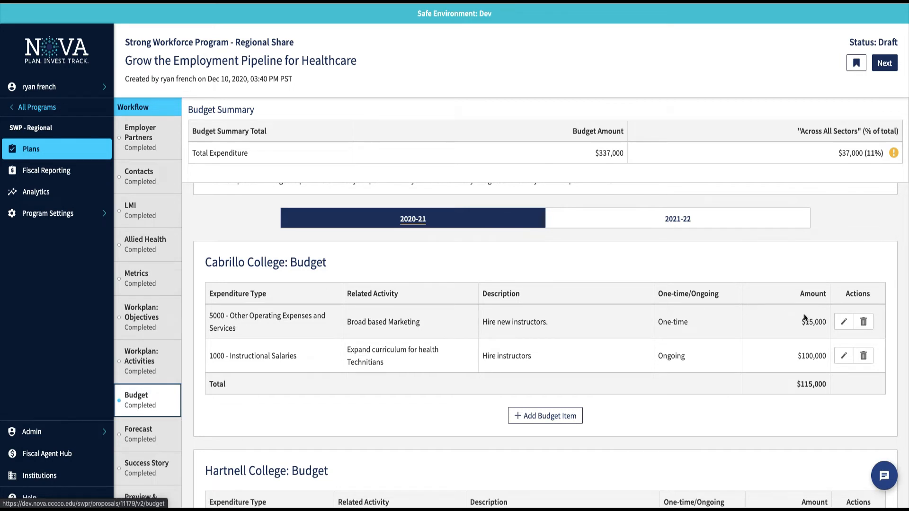
Open the first Cabrillo College 2020-21 budget item and cancel it without changes.
{"action": "left_click", "coordinate": [844, 323]}
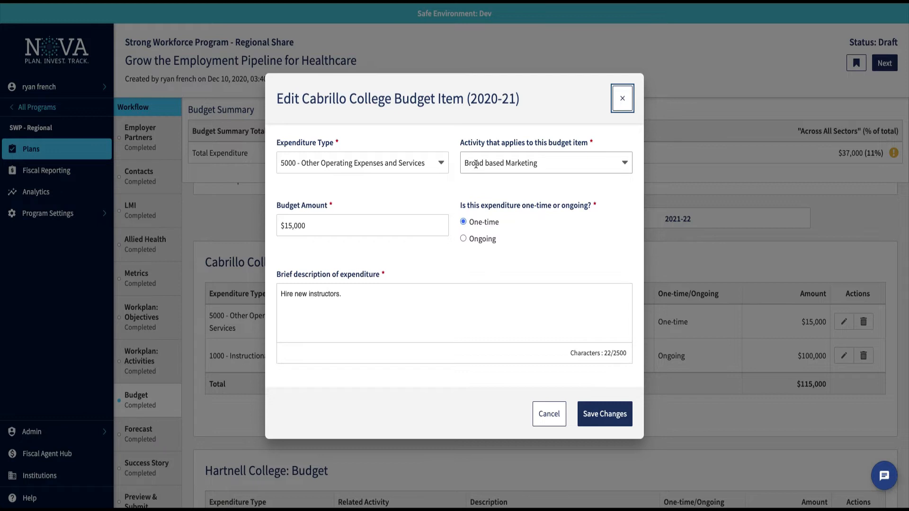
{"action": "left_click", "coordinate": [601, 416]}
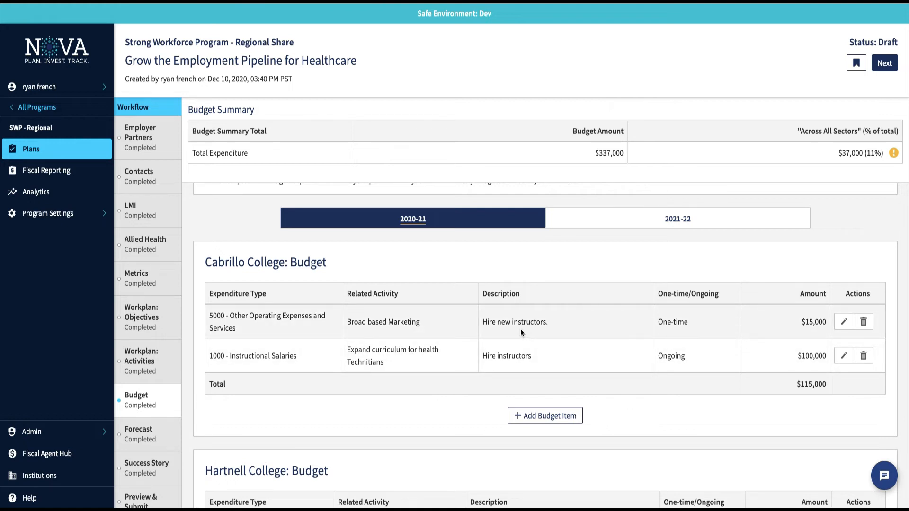
{"action": "scroll", "coordinate": [521, 329], "scroll_direction": "up", "scroll_amount": 3}
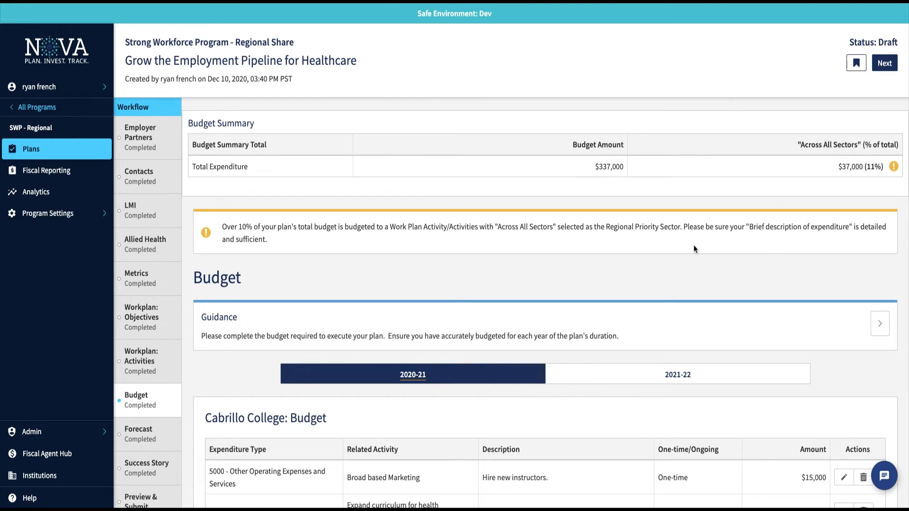
{"action": "scroll", "coordinate": [669, 325], "scroll_direction": "down", "scroll_amount": 1}
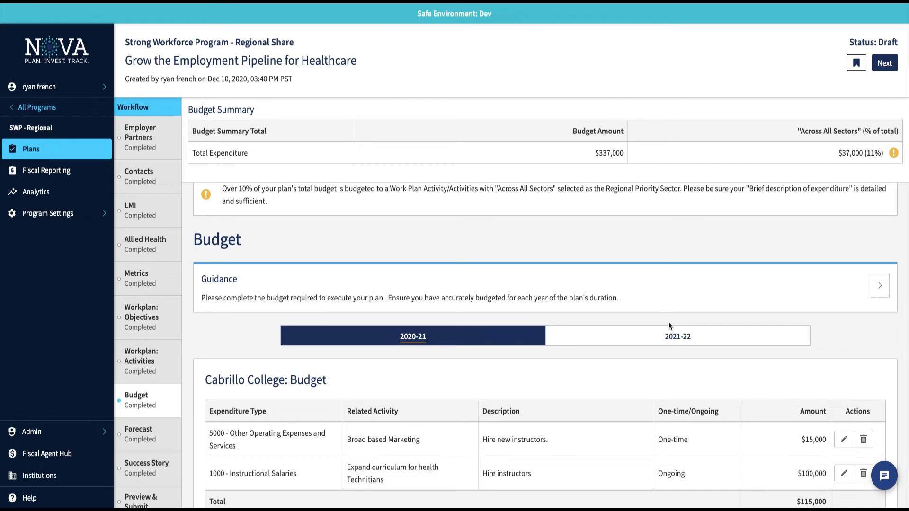
{"action": "scroll", "coordinate": [669, 325], "scroll_direction": "down", "scroll_amount": 3}
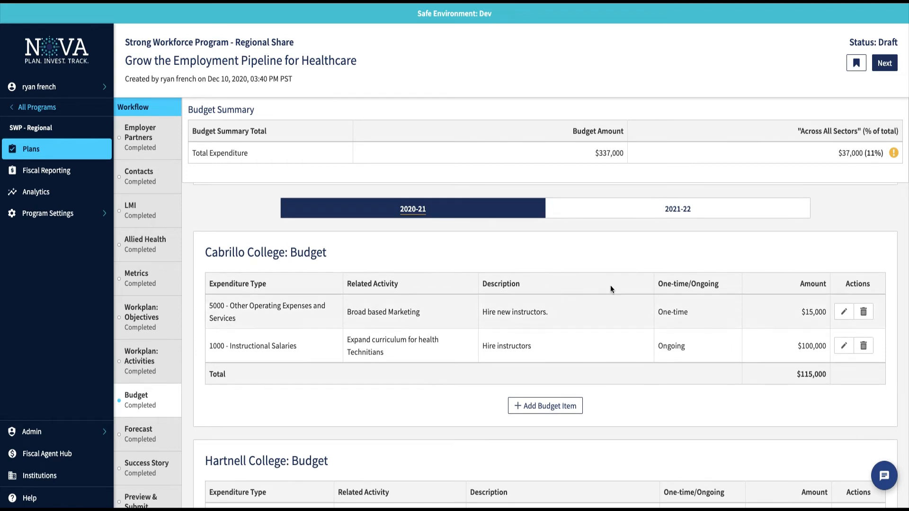
Switch to 2021-22, then start and discard a blank Cabrillo budget item, scrolling to Hartnell.
{"action": "left_click", "coordinate": [665, 208]}
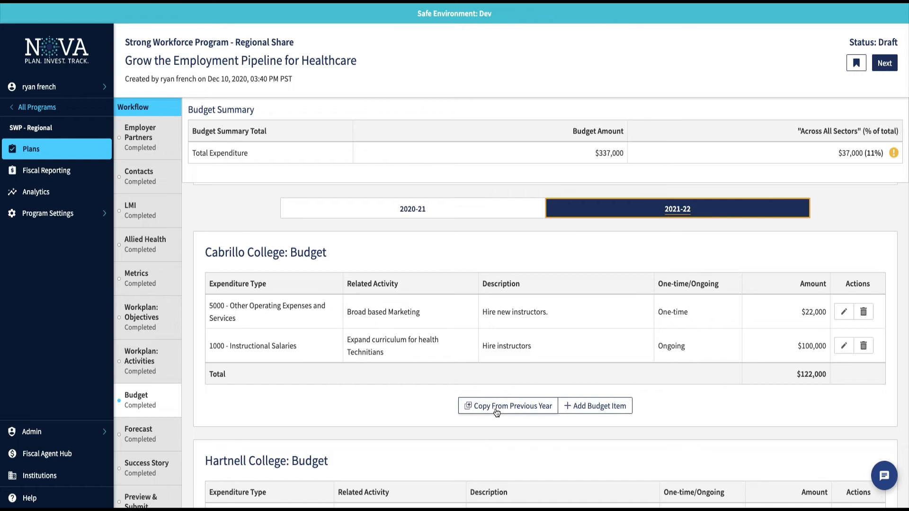
{"action": "left_click", "coordinate": [579, 406]}
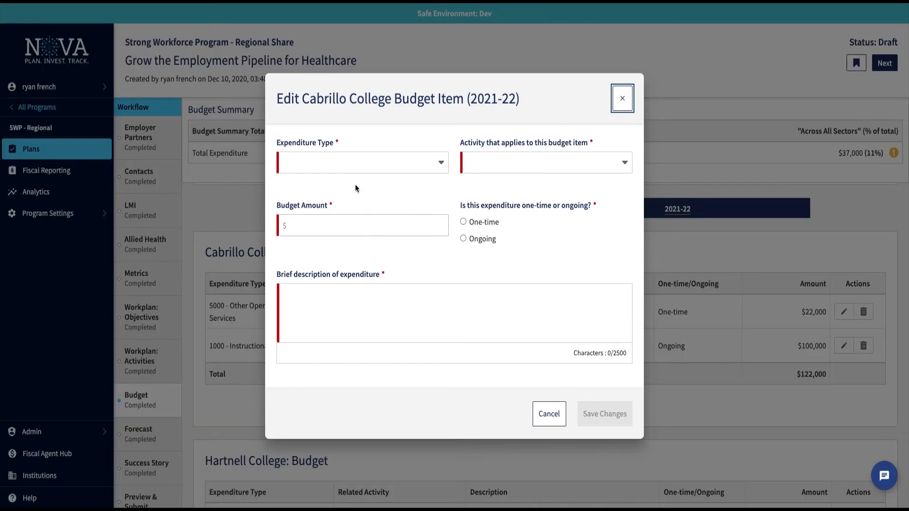
{"action": "left_click", "coordinate": [335, 166]}
{"action": "left_click", "coordinate": [482, 148]}
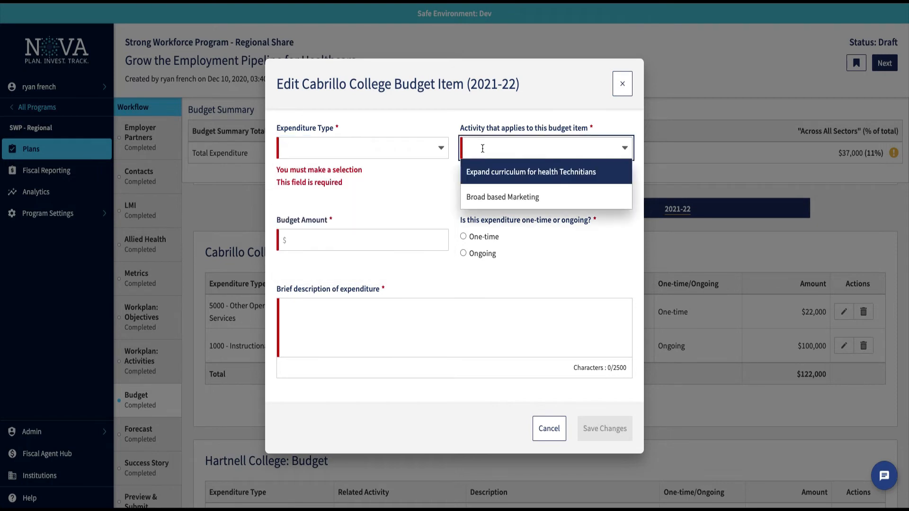
{"action": "left_click", "coordinate": [368, 237]}
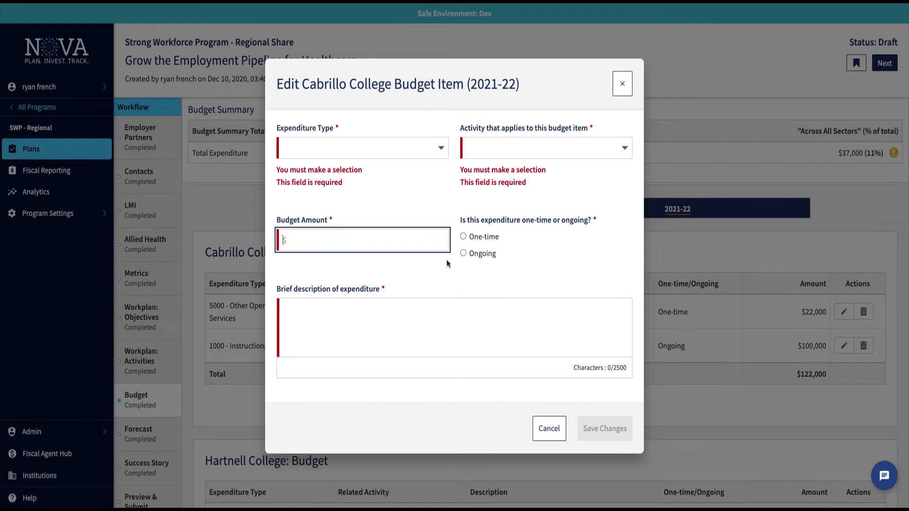
{"action": "left_click", "coordinate": [549, 428]}
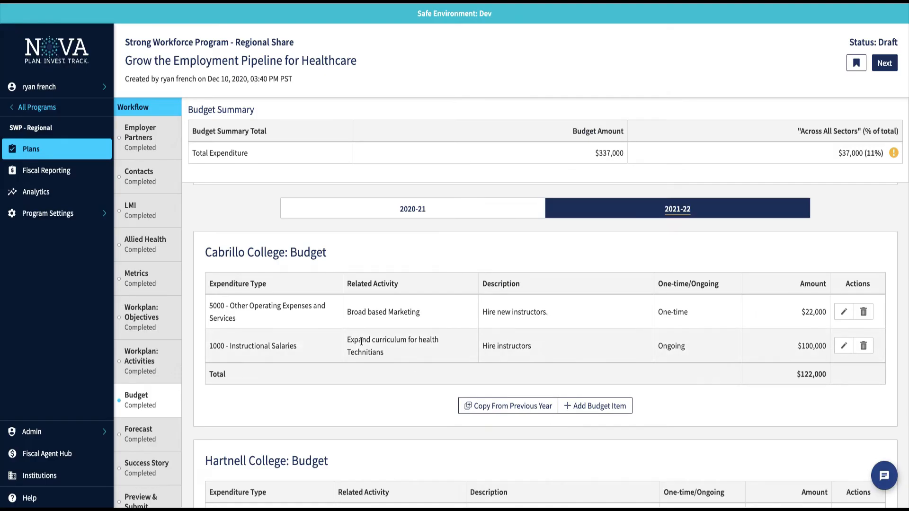
{"action": "scroll", "coordinate": [361, 341], "scroll_direction": "down", "scroll_amount": 5}
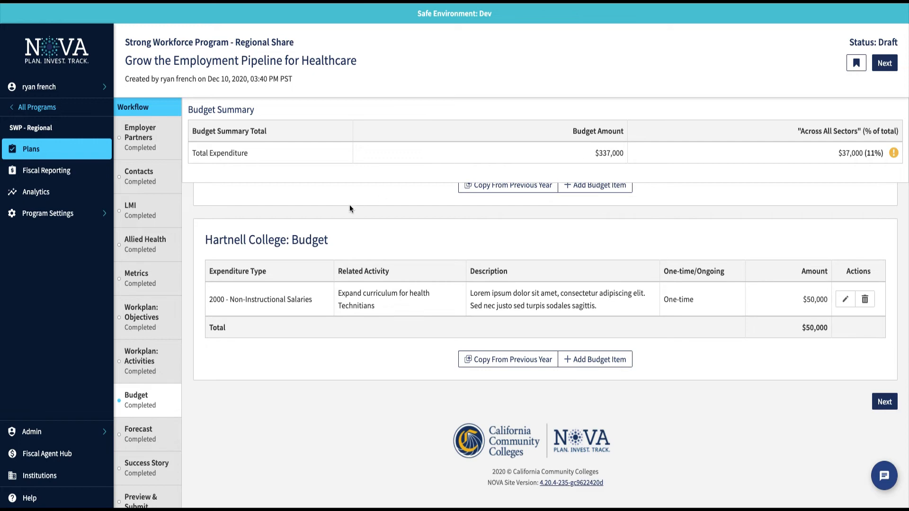
Open the Forecast step and scroll through the quarterly forecast tables.
{"action": "left_click", "coordinate": [144, 438]}
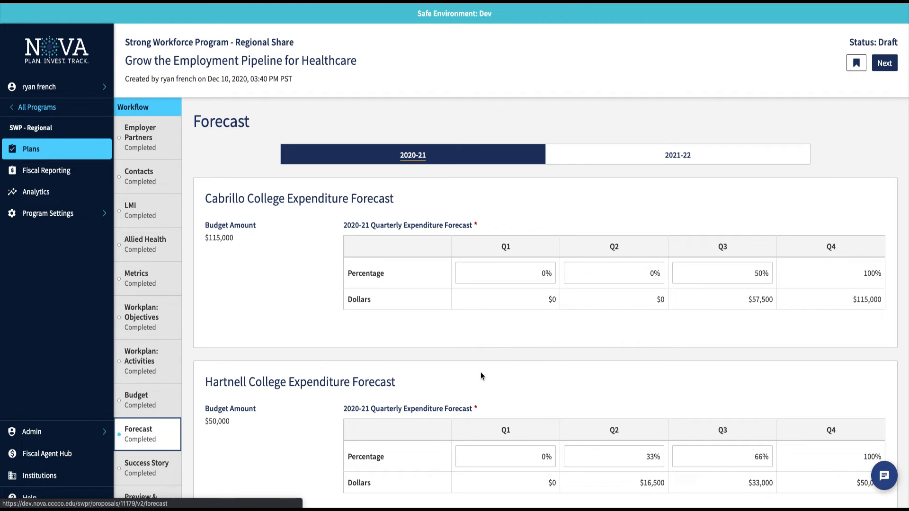
{"action": "scroll", "coordinate": [481, 374], "scroll_direction": "down", "scroll_amount": 1}
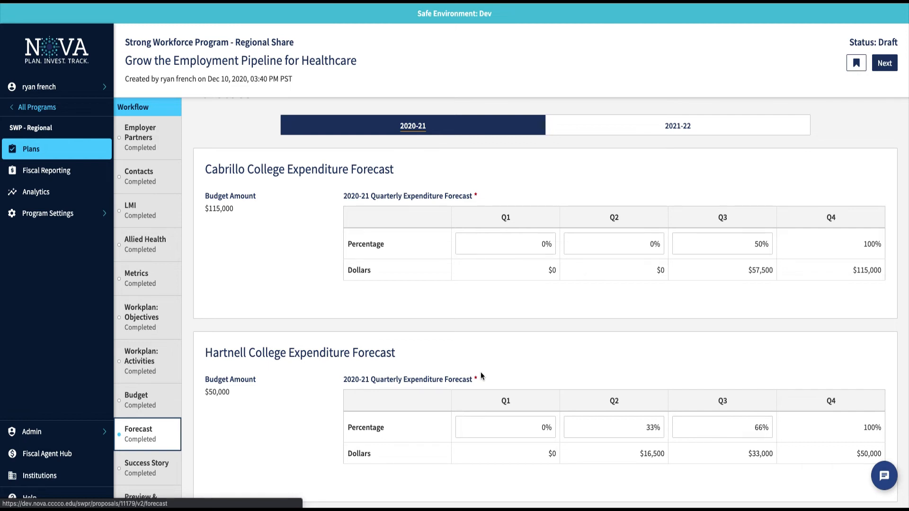
{"action": "scroll", "coordinate": [480, 376], "scroll_direction": "down", "scroll_amount": 1}
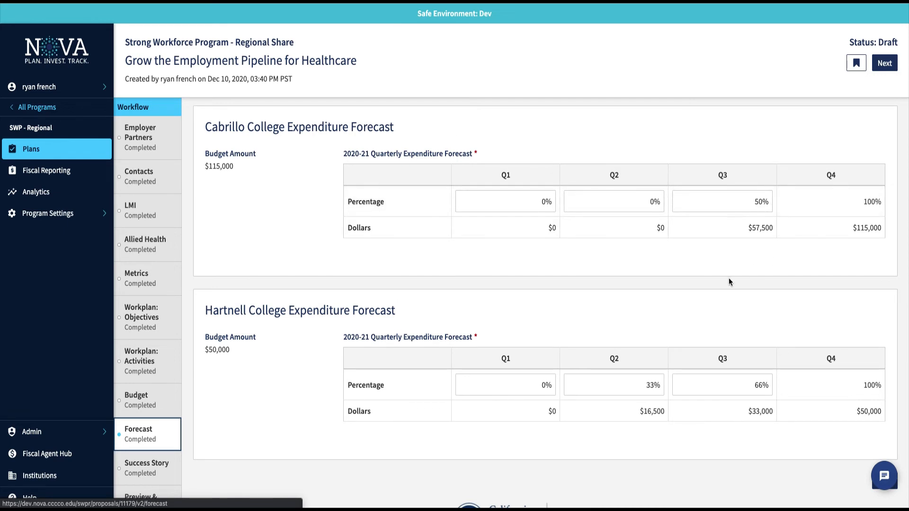
{"action": "scroll", "coordinate": [729, 281], "scroll_direction": "up", "scroll_amount": 2}
{"action": "scroll", "coordinate": [728, 282], "scroll_direction": "down", "scroll_amount": 1}
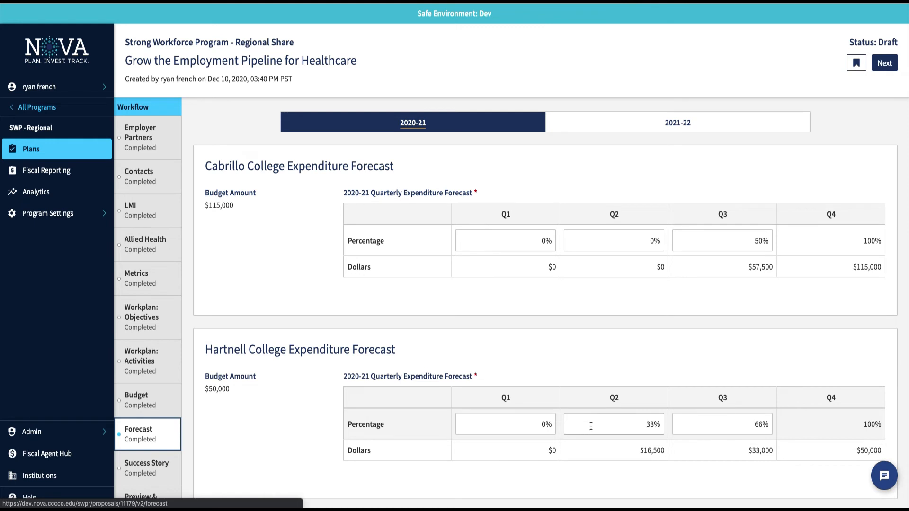
Check Cabrillo's 2021-22 Q1 forecast, then return to the 2020-21 forecasts for both colleges.
{"action": "left_click", "coordinate": [640, 129]}
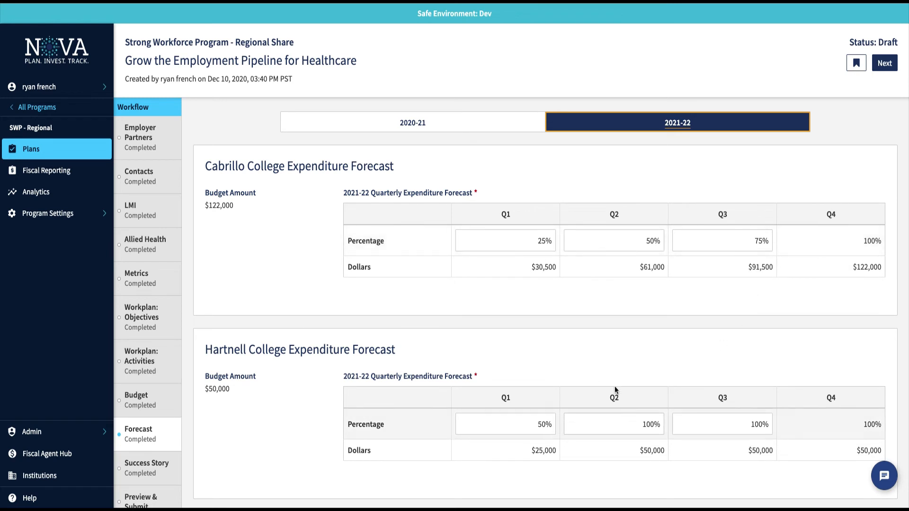
{"action": "scroll", "coordinate": [635, 329], "scroll_direction": "up", "scroll_amount": 1}
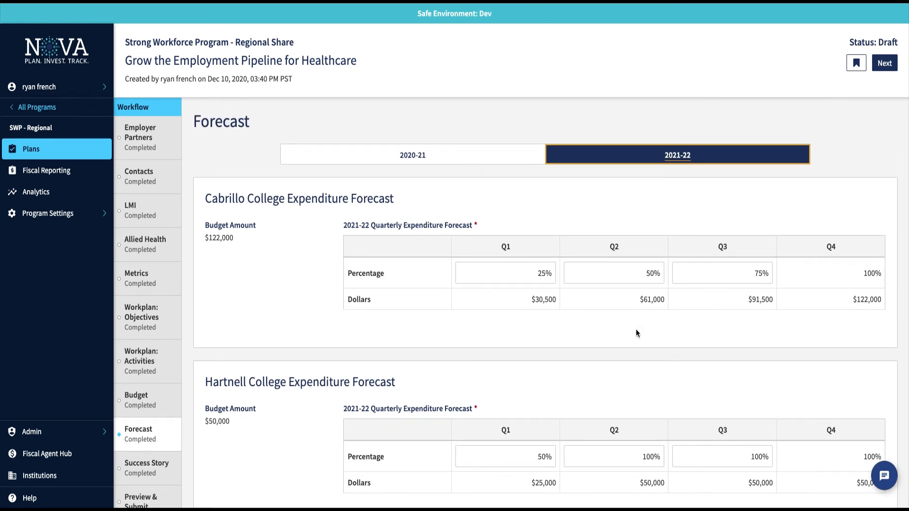
{"action": "left_click", "coordinate": [540, 274]}
{"action": "left_click", "coordinate": [420, 155]}
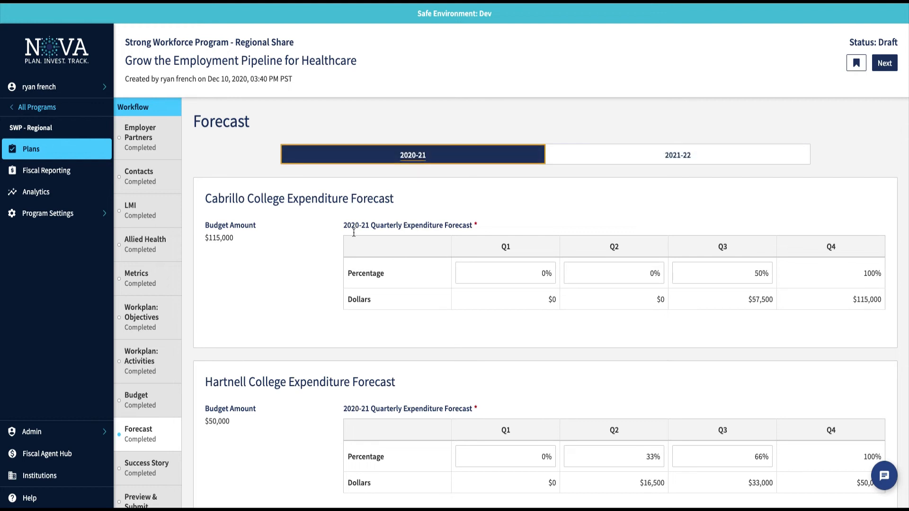
{"action": "scroll", "coordinate": [311, 298], "scroll_direction": "down", "scroll_amount": 1}
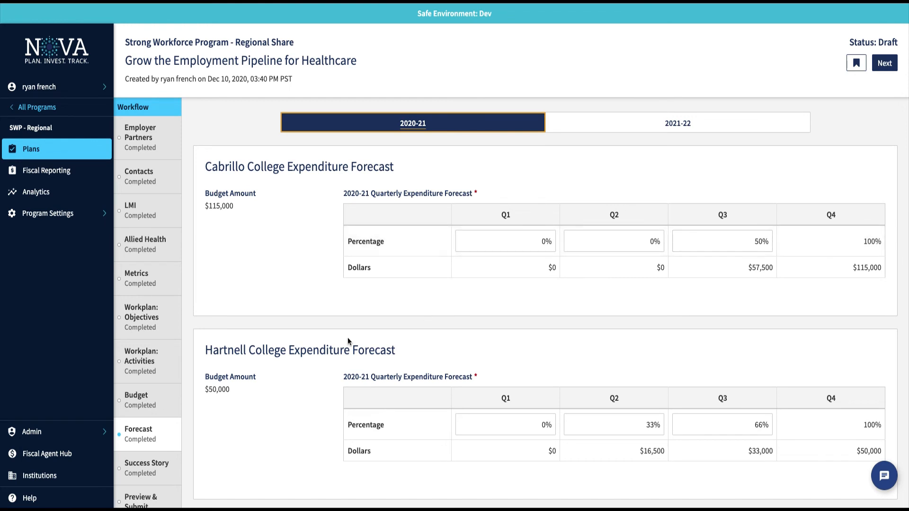
{"action": "scroll", "coordinate": [347, 341], "scroll_direction": "down", "scroll_amount": 3}
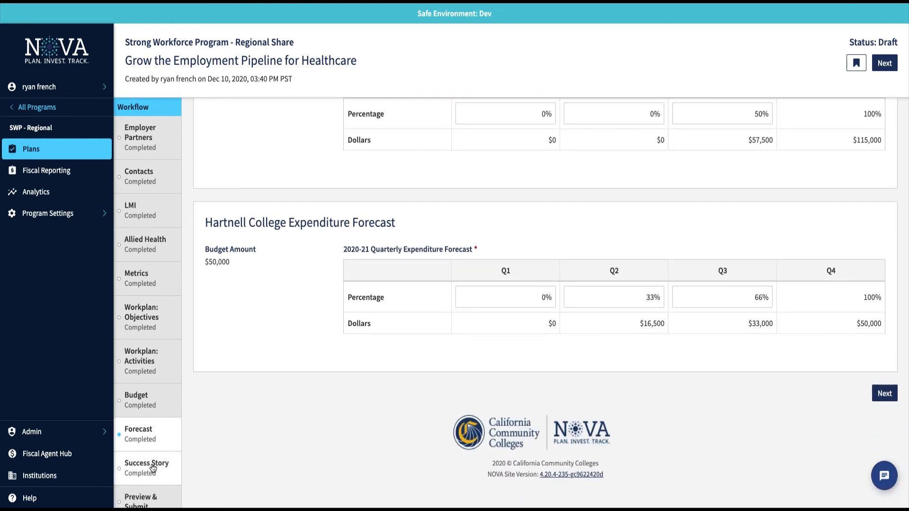
Open the Success Story page and read through the story's contacts, challenge, story and outcomes.
{"action": "left_click", "coordinate": [152, 469]}
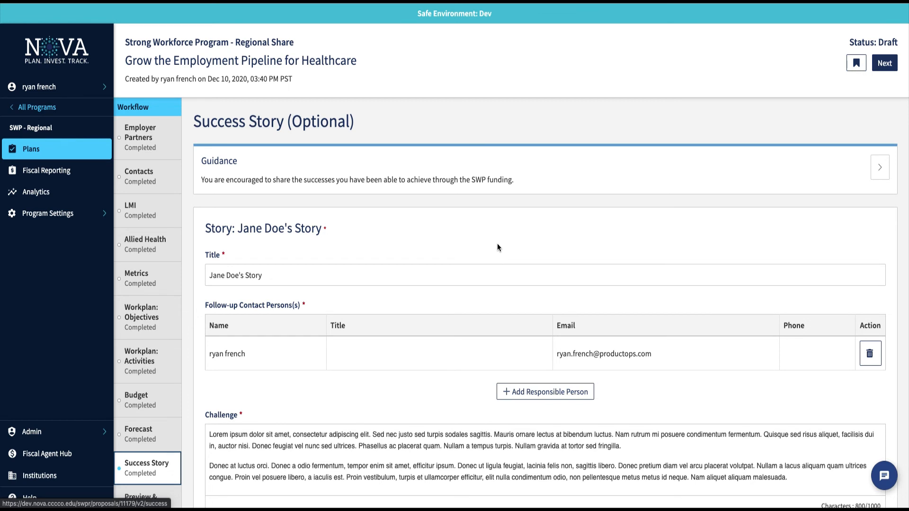
{"action": "scroll", "coordinate": [497, 245], "scroll_direction": "down", "scroll_amount": 1}
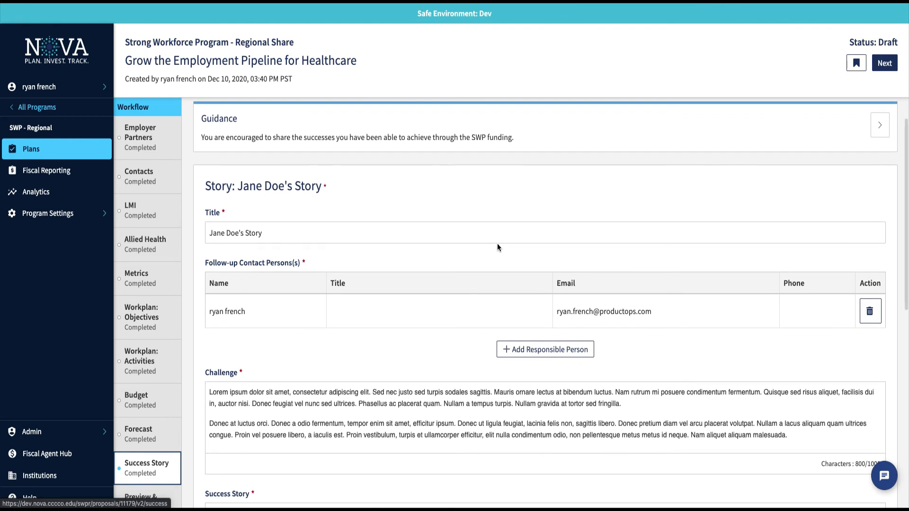
{"action": "scroll", "coordinate": [497, 243], "scroll_direction": "down", "scroll_amount": 1}
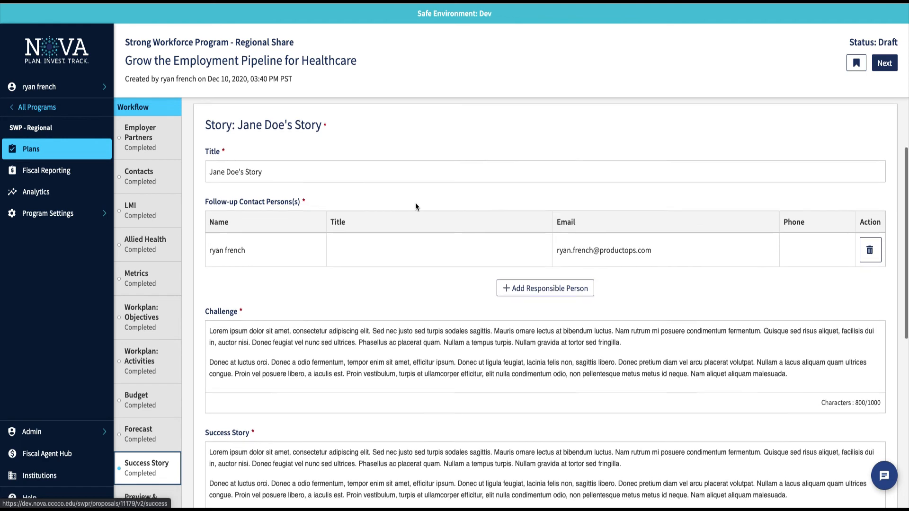
{"action": "scroll", "coordinate": [416, 207], "scroll_direction": "down", "scroll_amount": 5}
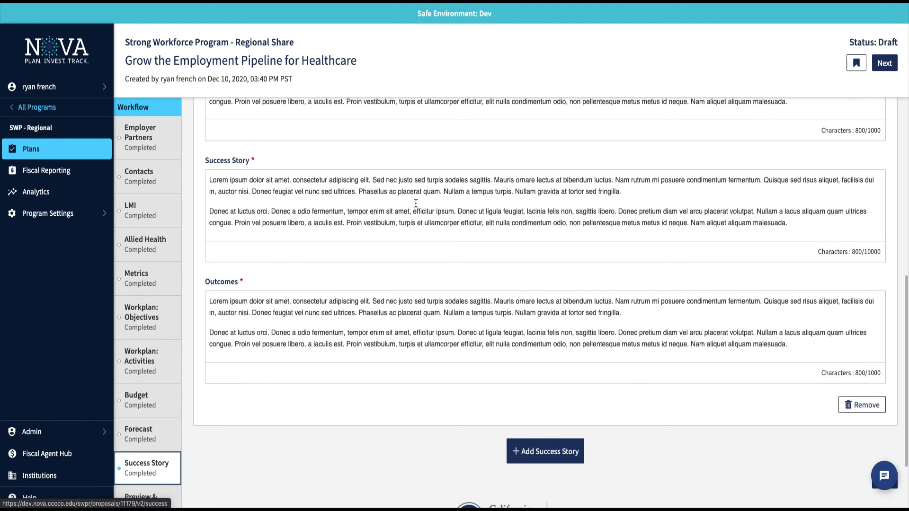
{"action": "scroll", "coordinate": [416, 204], "scroll_direction": "up", "scroll_amount": 4}
{"action": "scroll", "coordinate": [415, 203], "scroll_direction": "up", "scroll_amount": 3}
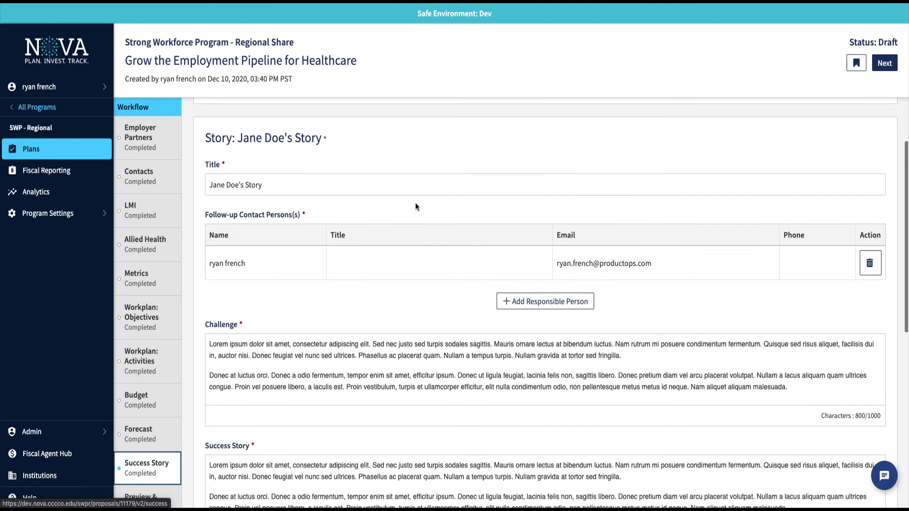
{"action": "scroll", "coordinate": [309, 131], "scroll_direction": "up", "scroll_amount": 2}
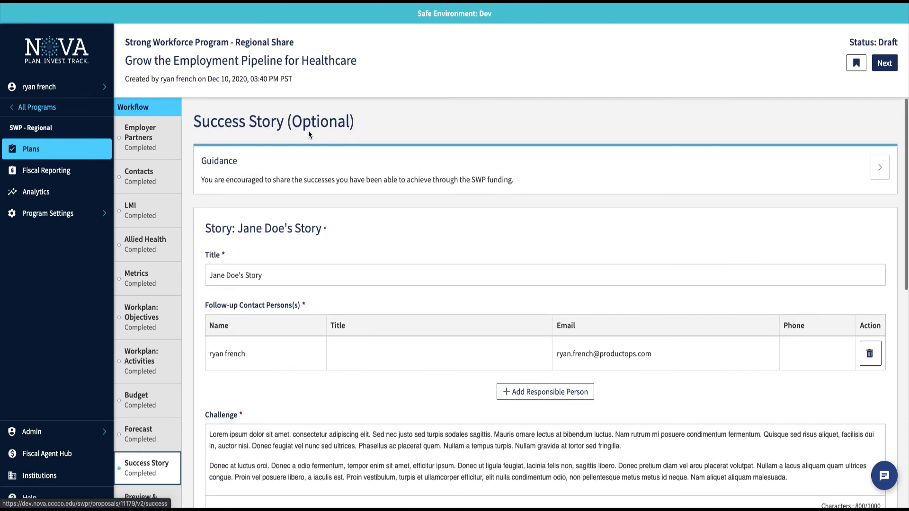
{"action": "scroll", "coordinate": [309, 131], "scroll_direction": "down", "scroll_amount": 5}
{"action": "scroll", "coordinate": [309, 130], "scroll_direction": "down", "scroll_amount": 3}
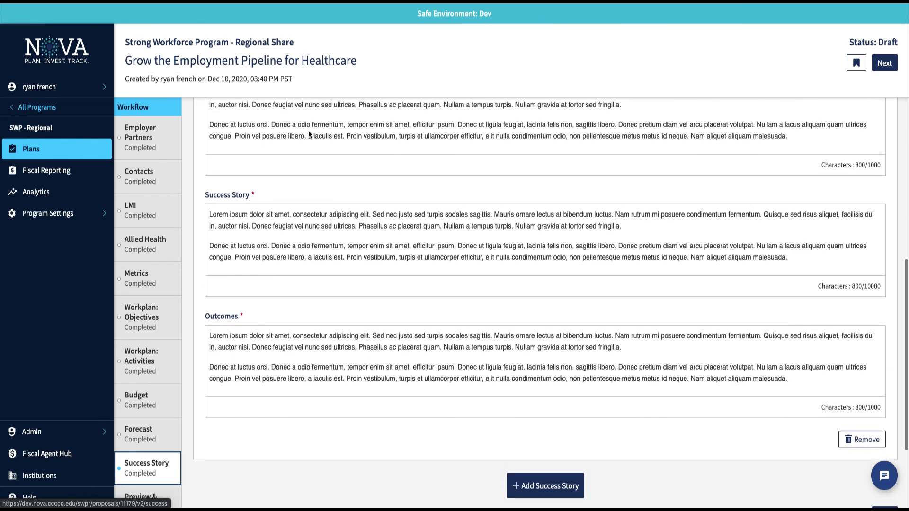
{"action": "scroll", "coordinate": [308, 129], "scroll_direction": "down", "scroll_amount": 2}
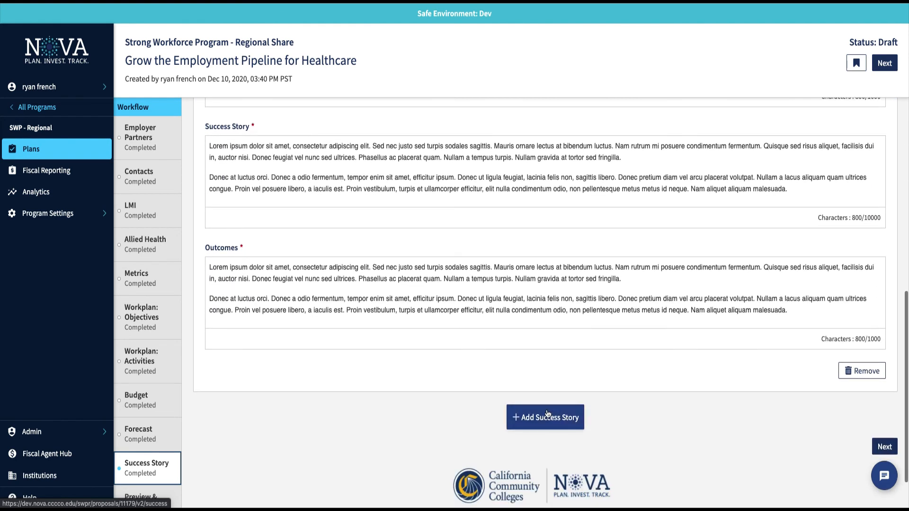
{"action": "scroll", "coordinate": [134, 400], "scroll_direction": "down", "scroll_amount": 1}
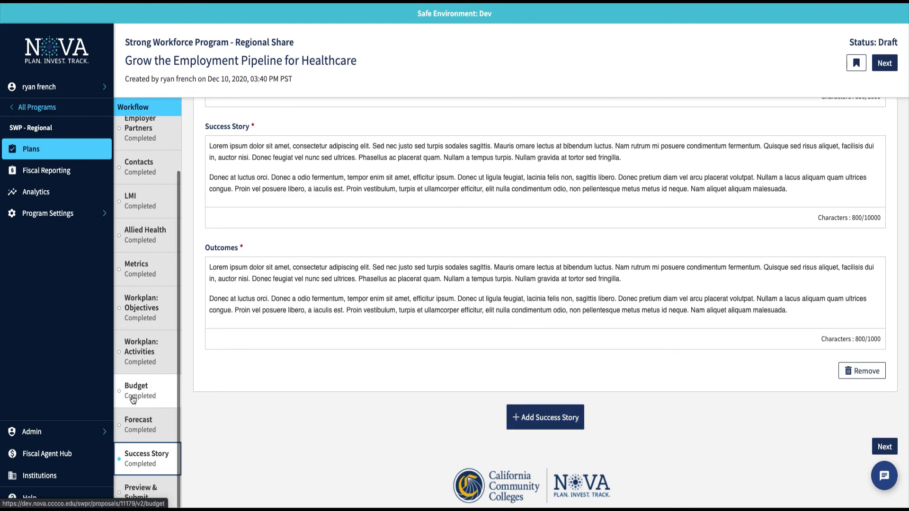
Open Preview & Submit, dismiss the Share form unsent, and scroll down to Assurances.
{"action": "left_click", "coordinate": [141, 494]}
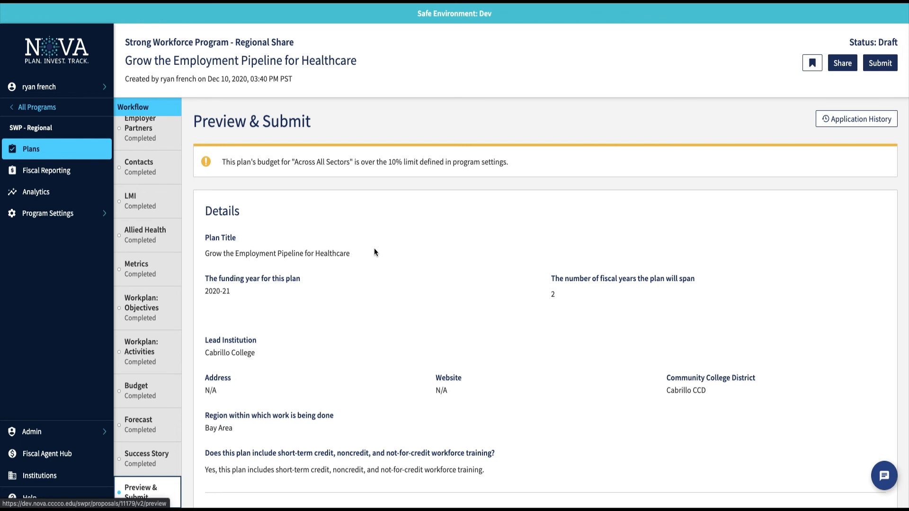
{"action": "scroll", "coordinate": [399, 253], "scroll_direction": "down", "scroll_amount": 3}
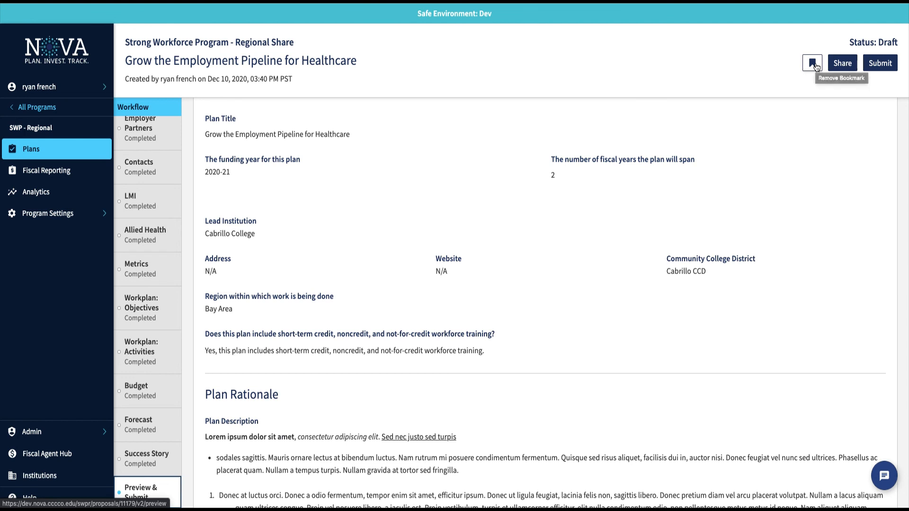
{"action": "left_click", "coordinate": [850, 63]}
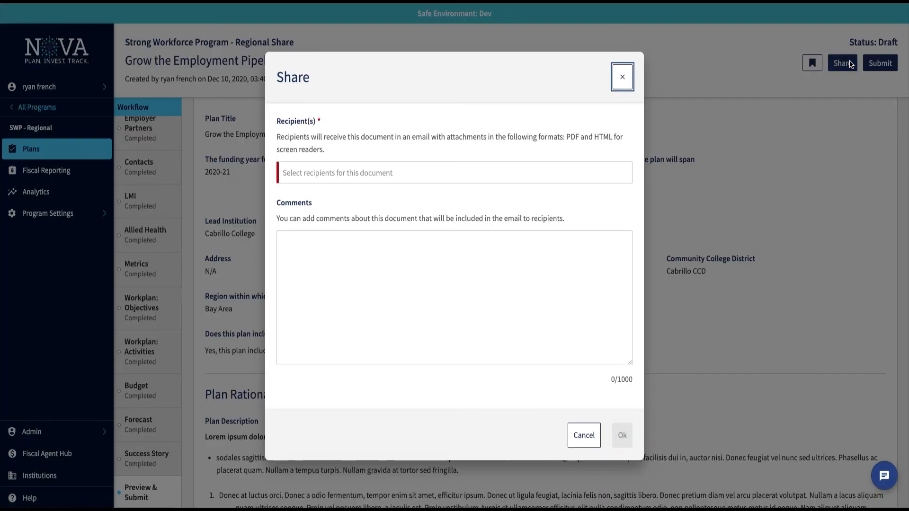
{"action": "left_click", "coordinate": [623, 77]}
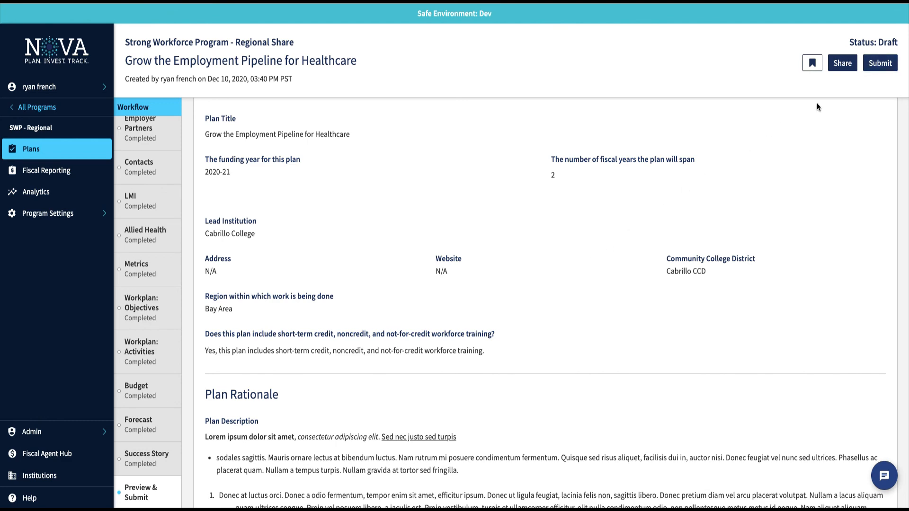
{"action": "scroll", "coordinate": [590, 379], "scroll_direction": "down", "scroll_amount": 10}
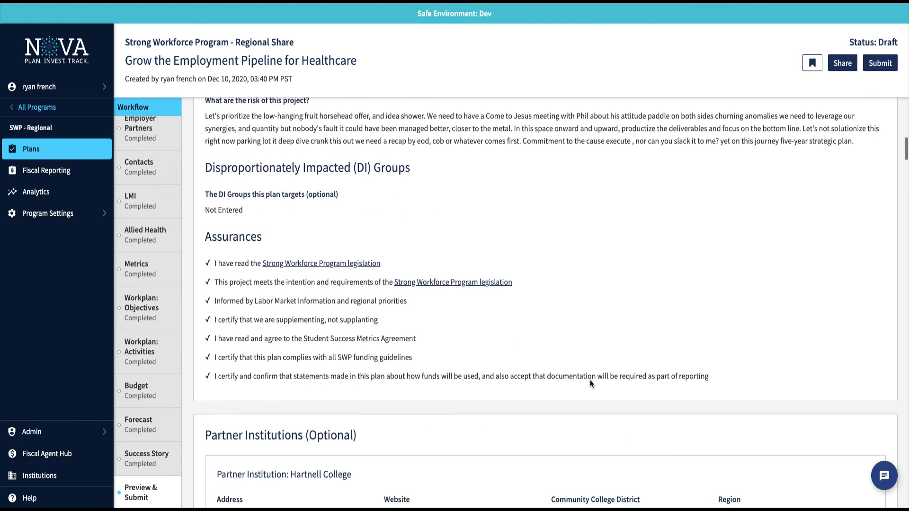
Submit the plan for review, confirm, and scroll down to the Certification section.
{"action": "left_click", "coordinate": [882, 64]}
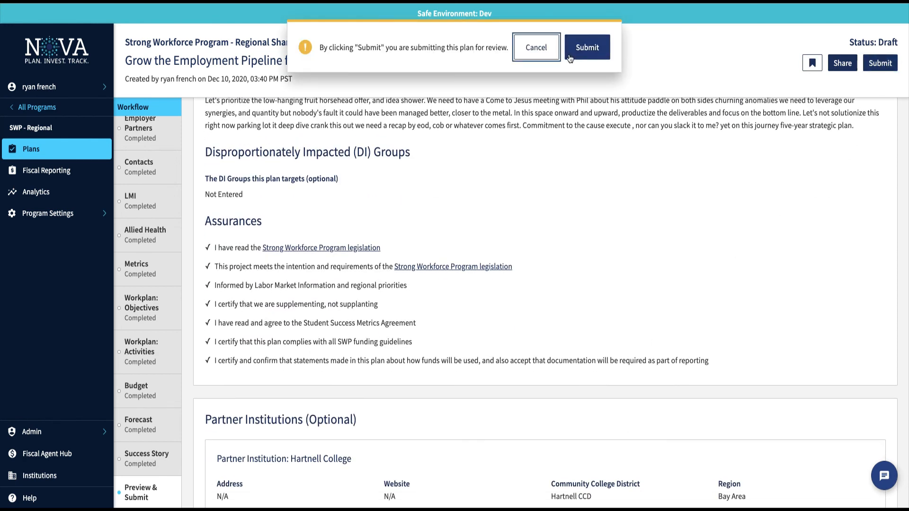
{"action": "left_click", "coordinate": [588, 49]}
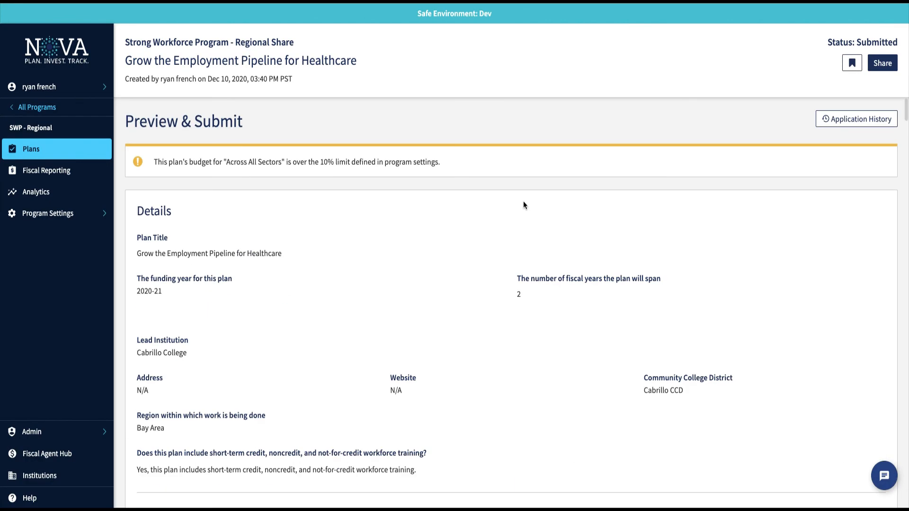
{"action": "scroll", "coordinate": [523, 204], "scroll_direction": "down", "scroll_amount": 10}
{"action": "scroll", "coordinate": [523, 204], "scroll_direction": "down", "scroll_amount": 20}
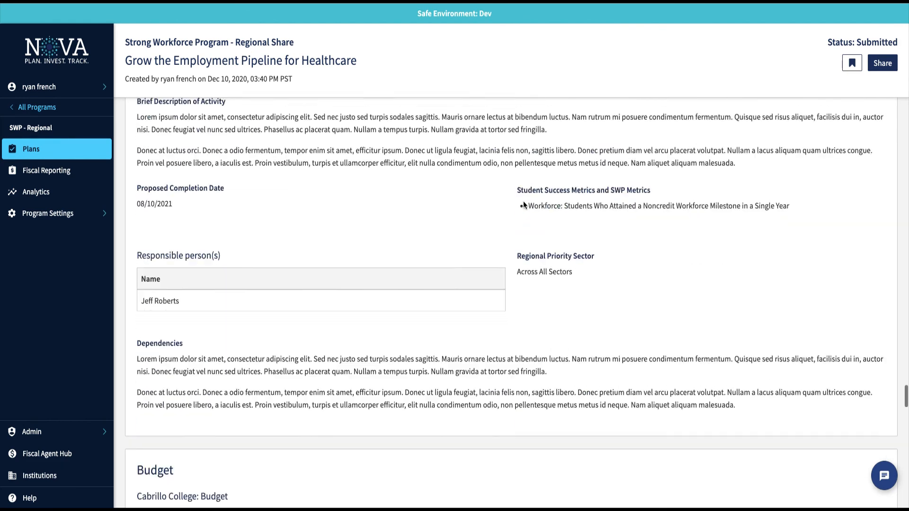
{"action": "scroll", "coordinate": [523, 204], "scroll_direction": "down", "scroll_amount": 10}
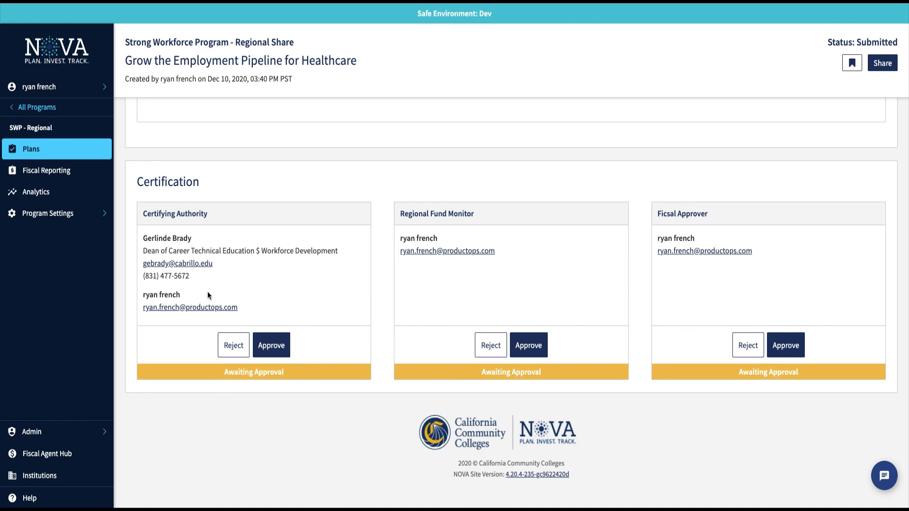
Approve the plan as Certifying Authority, Fiscal Approver and Regional Fund Monitor.
{"action": "left_click", "coordinate": [267, 350]}
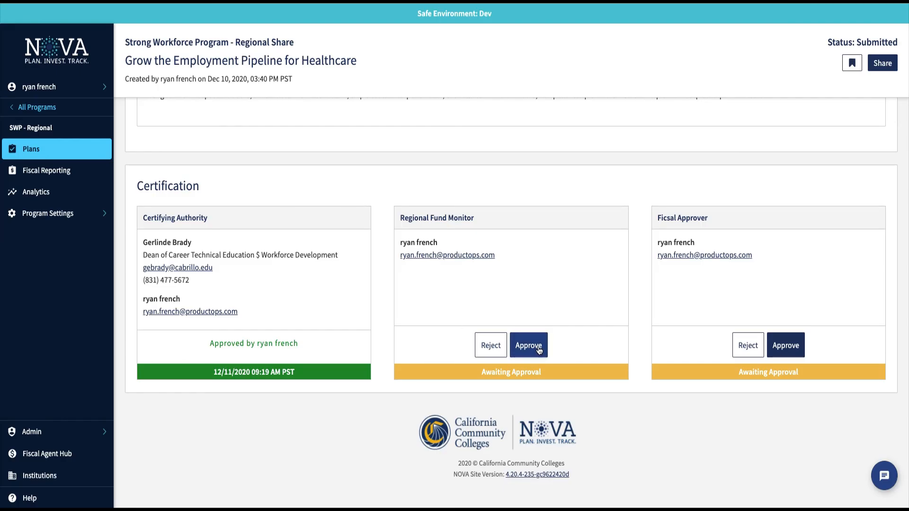
{"action": "left_click", "coordinate": [790, 348]}
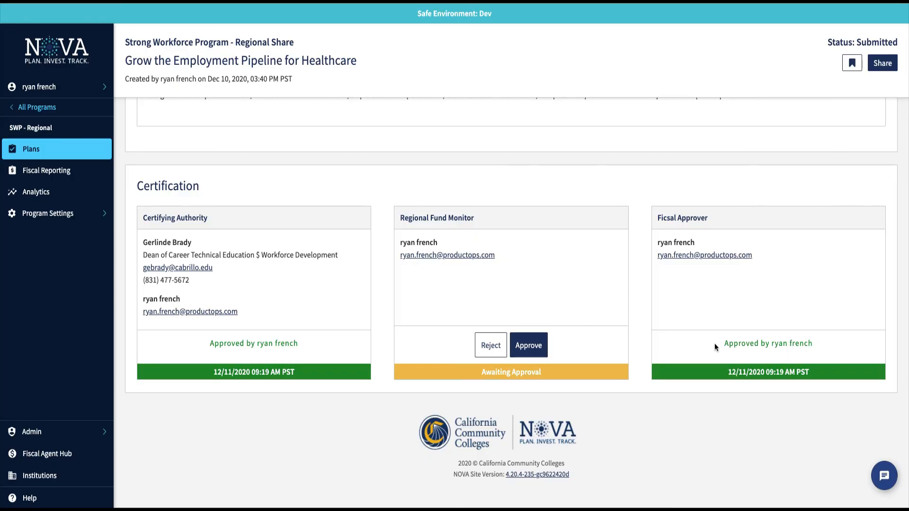
{"action": "left_click", "coordinate": [529, 344]}
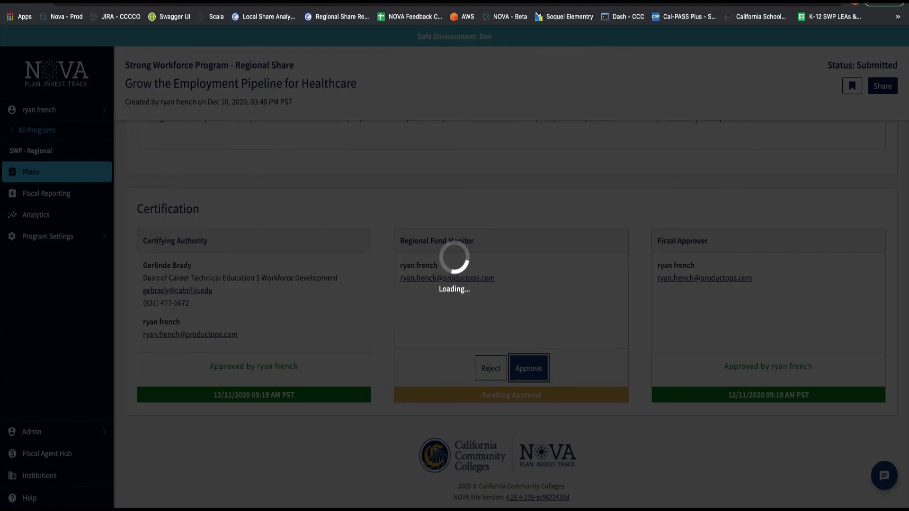